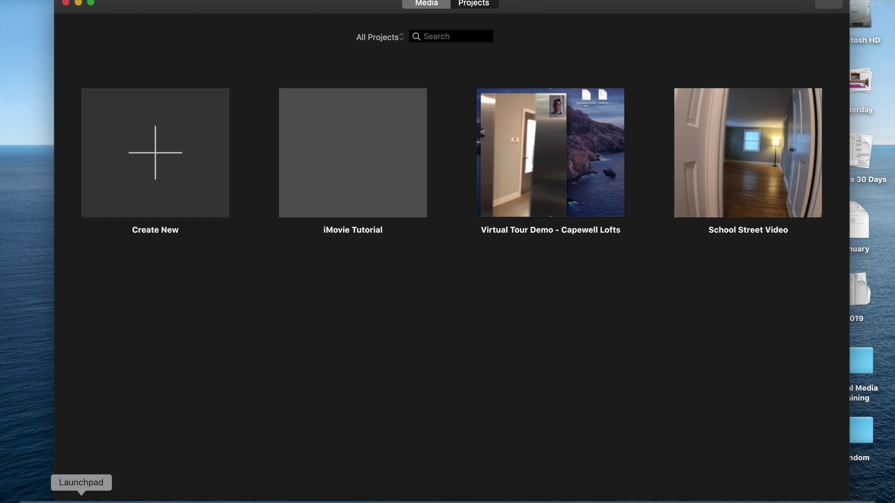
left_click(81, 498)
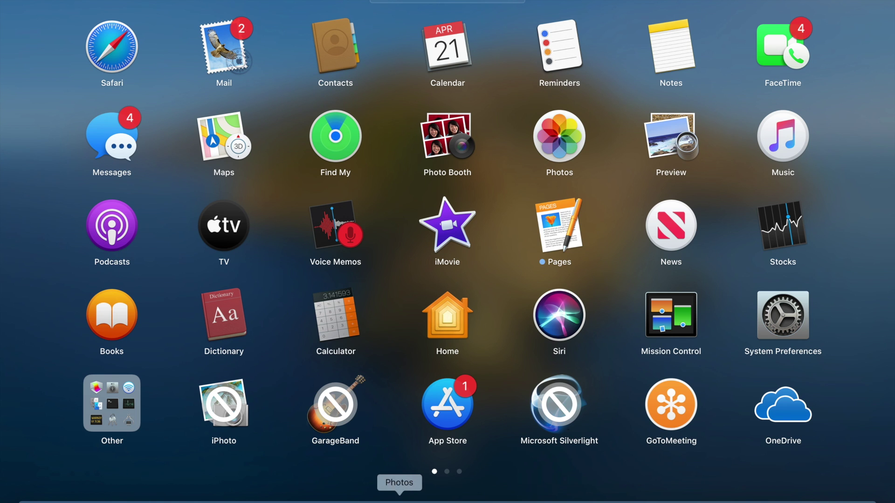
left_click(82, 498)
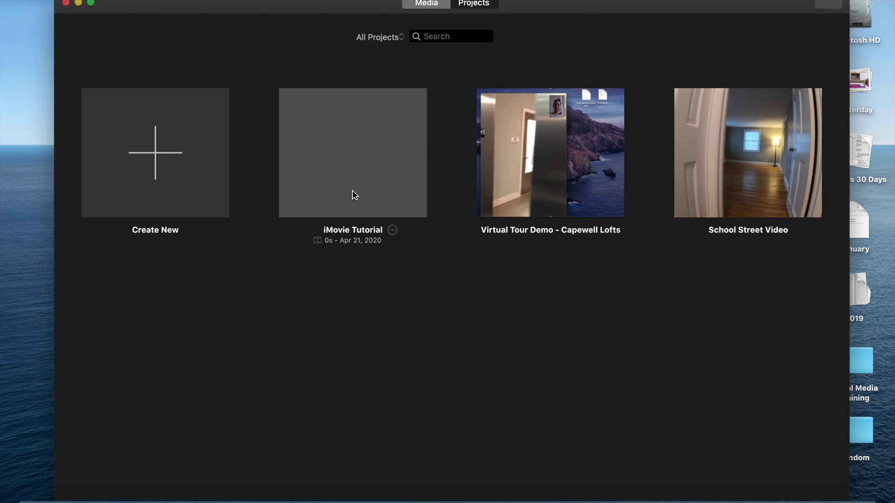
Step: Open the existing iMovie Tutorial project for editing
left_click(377, 184)
double_click(378, 184)
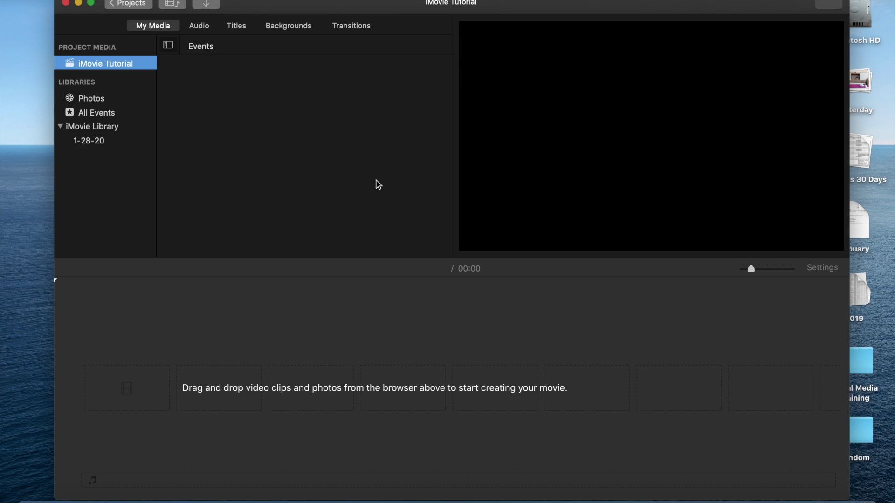
left_click(238, 279)
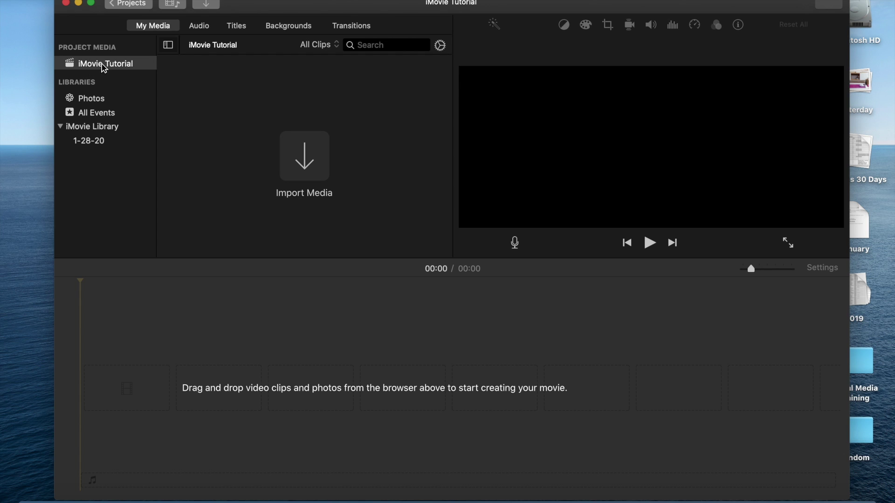
Step: Import the video IMG_1669.MOV from the Downloads folder into the iMovie Tutorial project's media
left_click(97, 100)
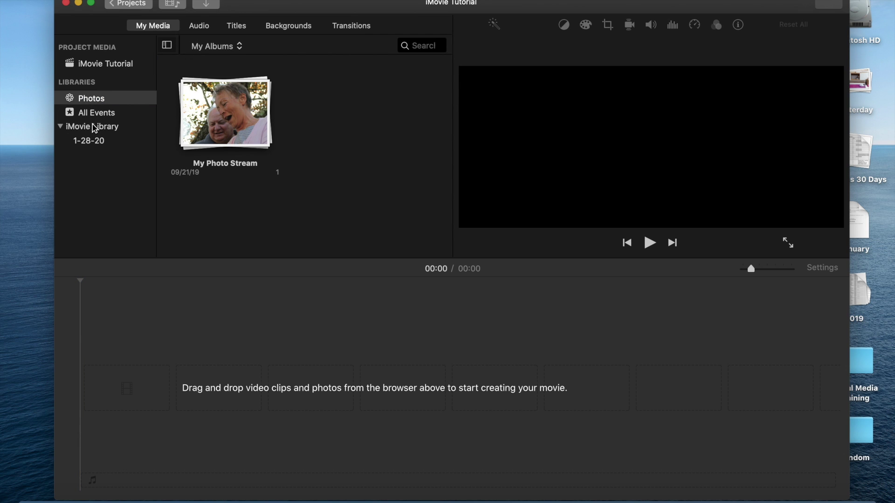
left_click(95, 65)
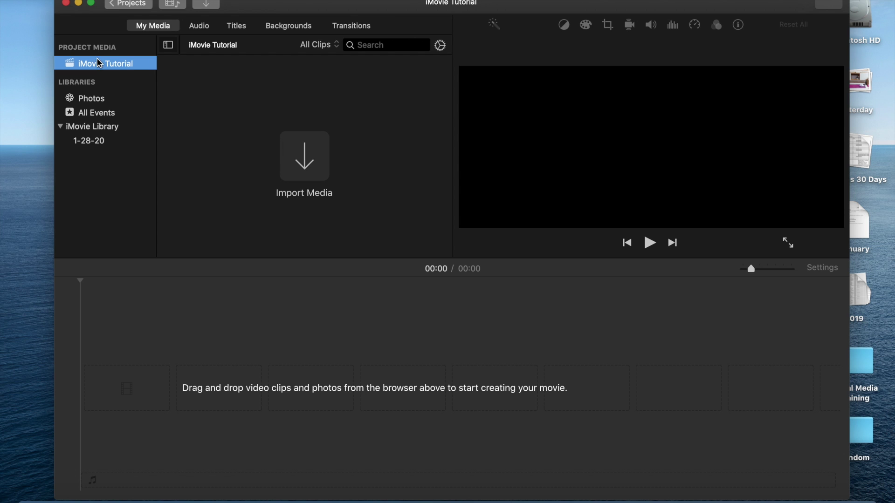
left_click(300, 161)
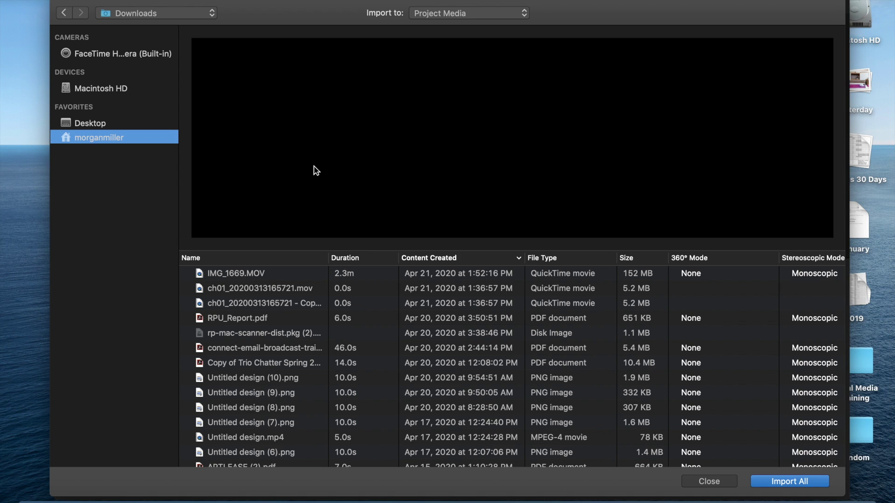
left_click(260, 274)
key("Return")
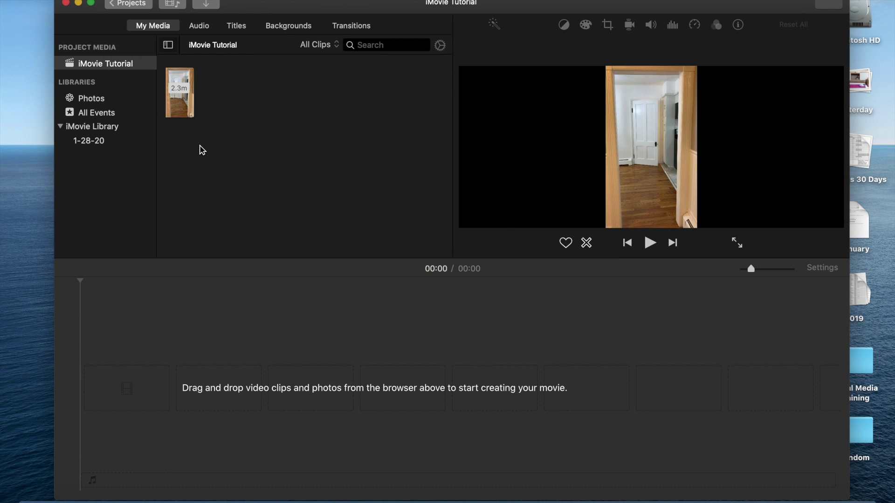
Step: Place the imported walkthrough clip at the start of the timeline and switch the window to full screen
left_click(183, 104)
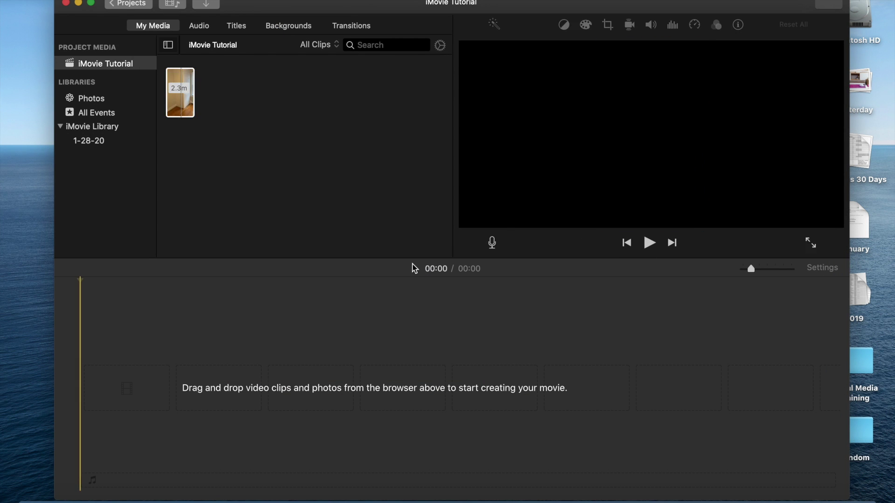
left_click(183, 111)
left_click_drag(183, 111, 100, 401)
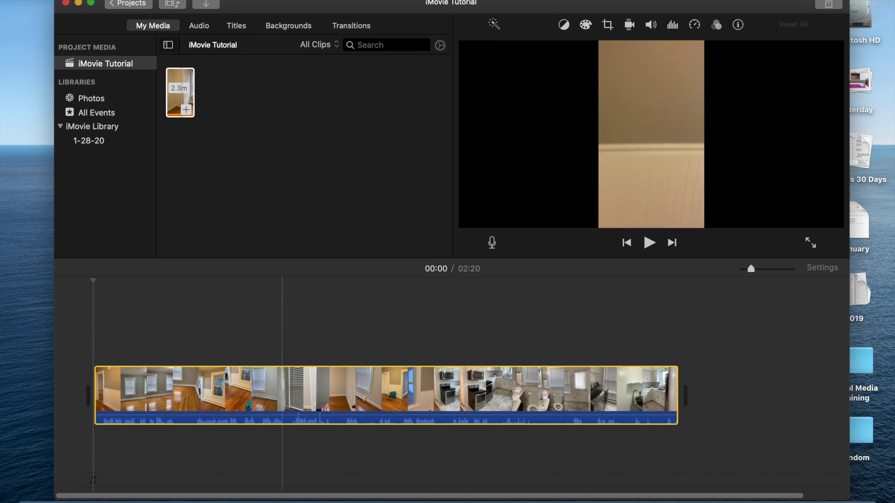
left_click(91, 4)
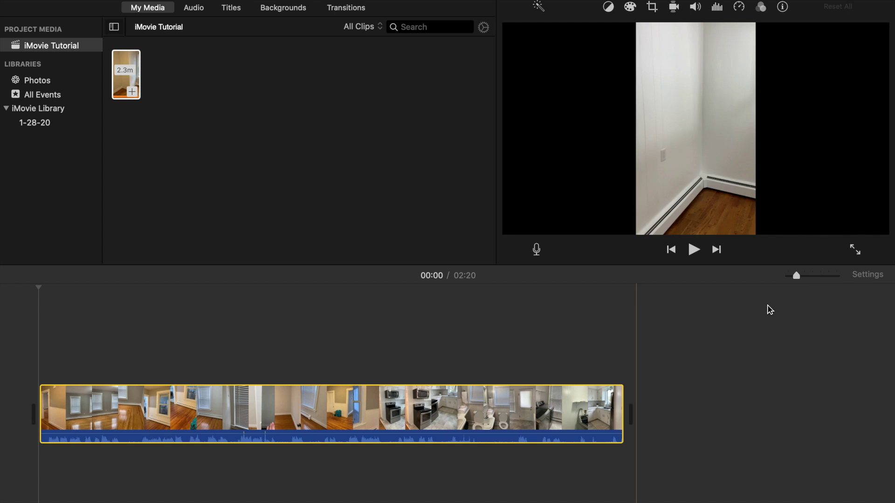
Step: Split the walkthrough clip on the timeline into two parts at 00:45
left_click_drag(797, 277, 805, 276)
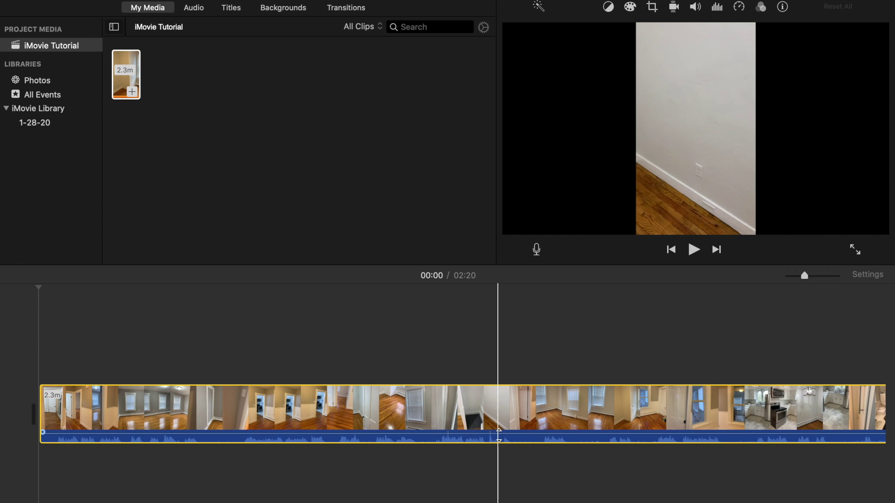
right_click(506, 415)
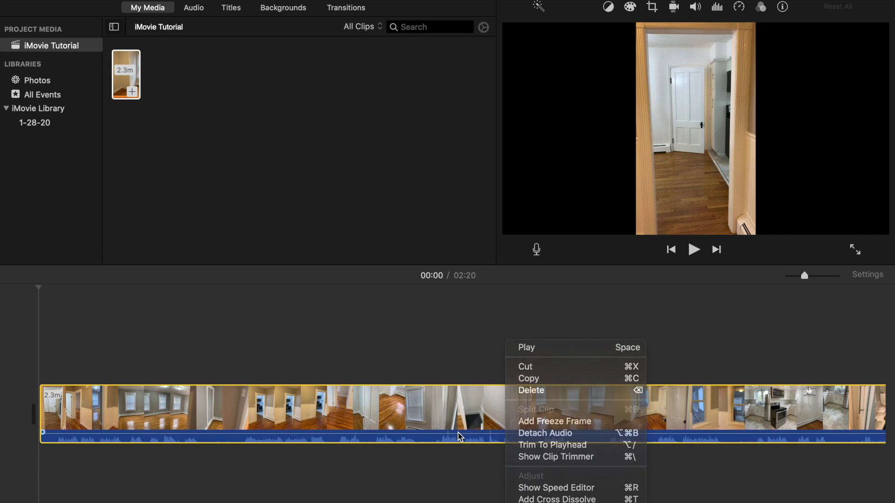
left_click(498, 417)
right_click(501, 419)
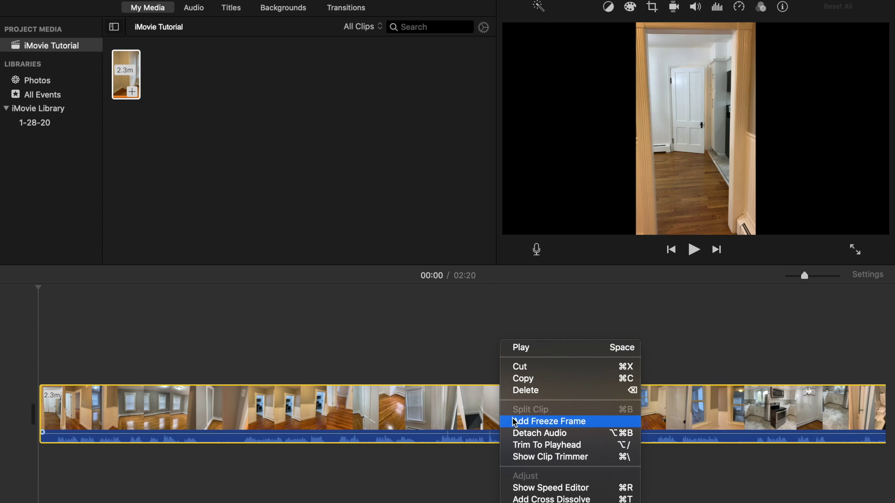
left_click(424, 408)
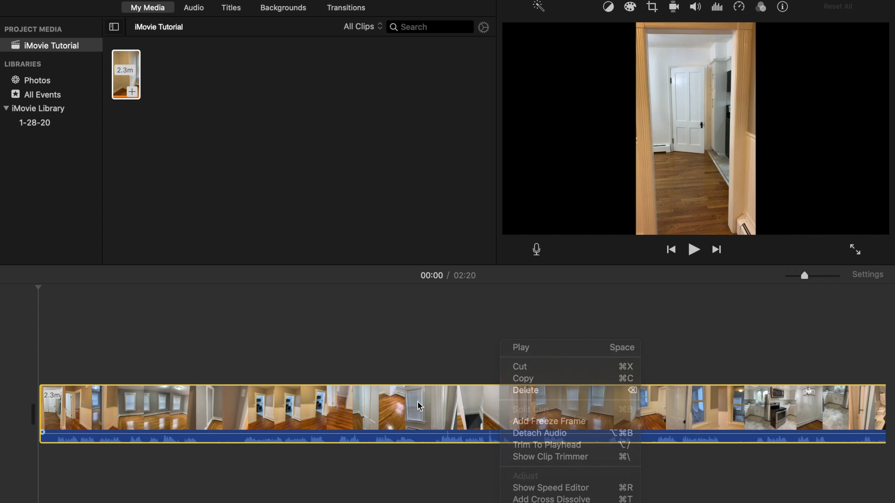
left_click(416, 410)
right_click(401, 411)
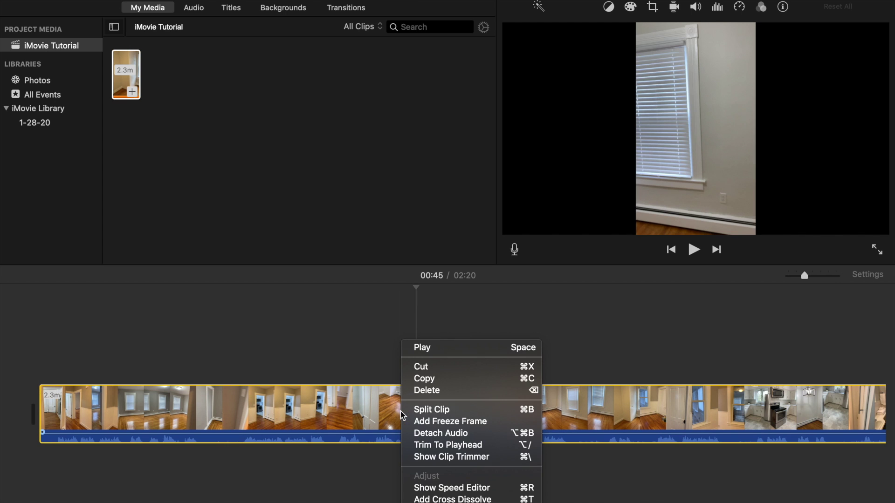
left_click(424, 410)
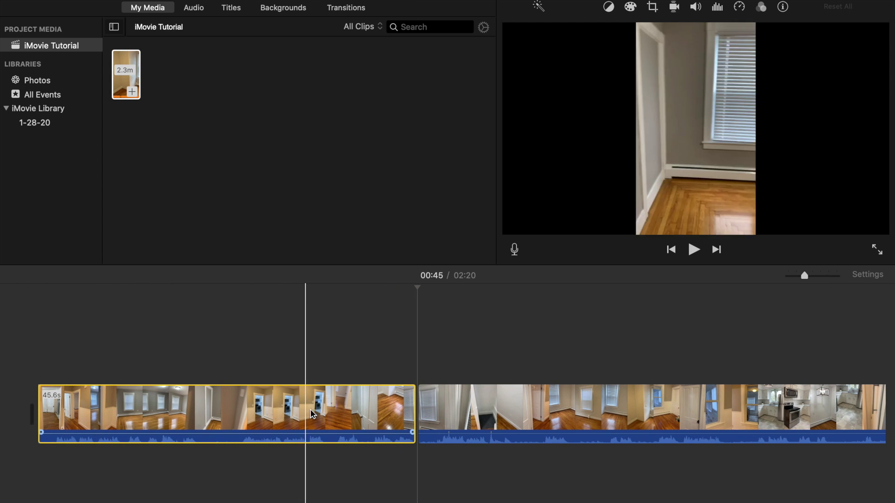
Step: Inspect both parts of the split clip, then play the opening of the movie with the sound raised and pause it
left_click(468, 409)
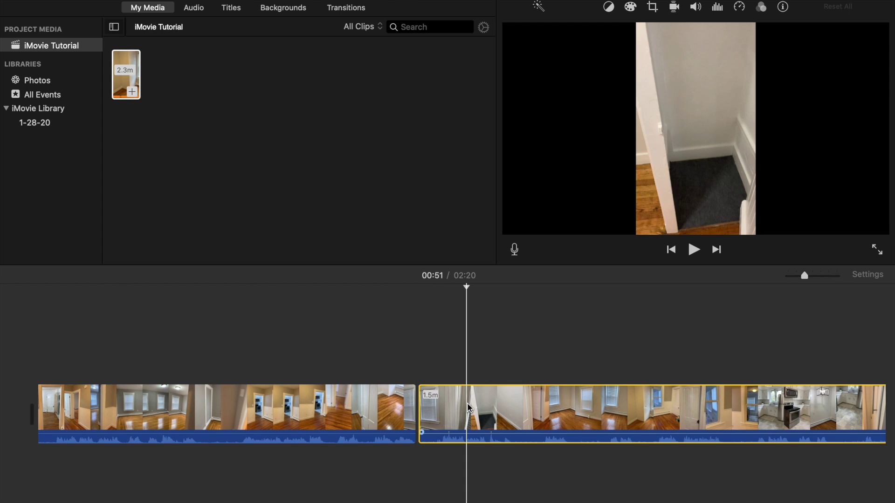
left_click(260, 417)
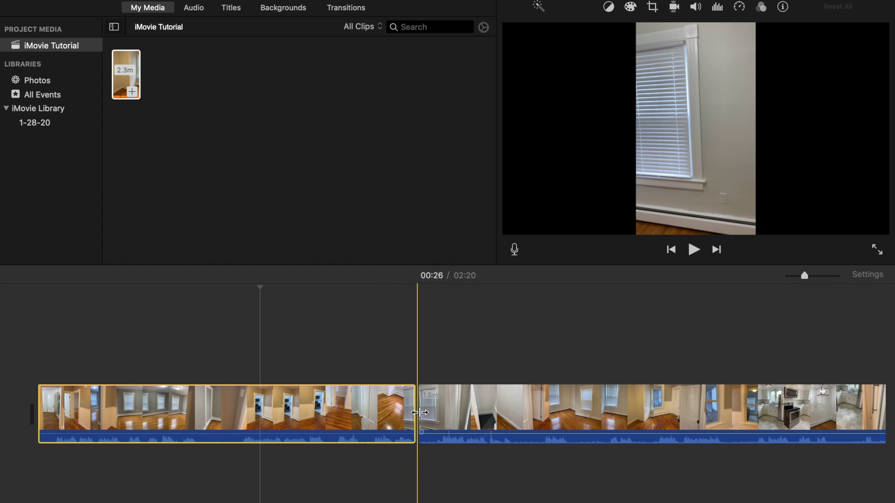
left_click(418, 413)
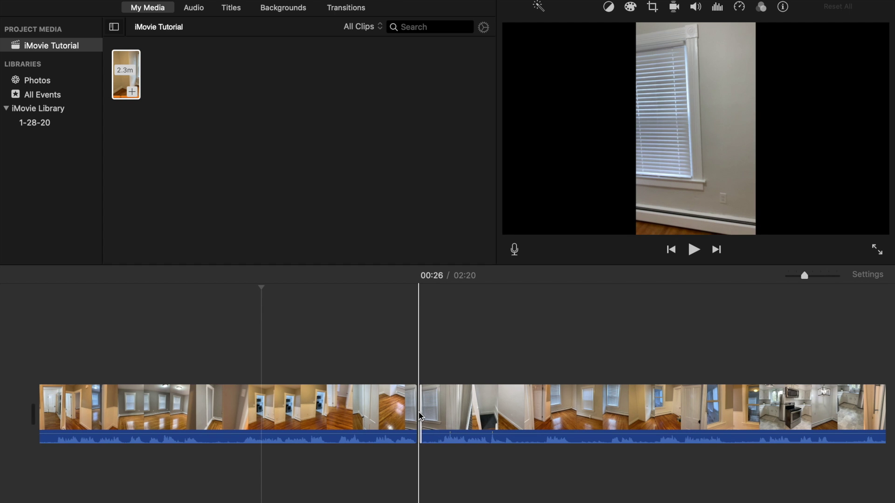
left_click(94, 406)
left_click(44, 369)
left_click(695, 250)
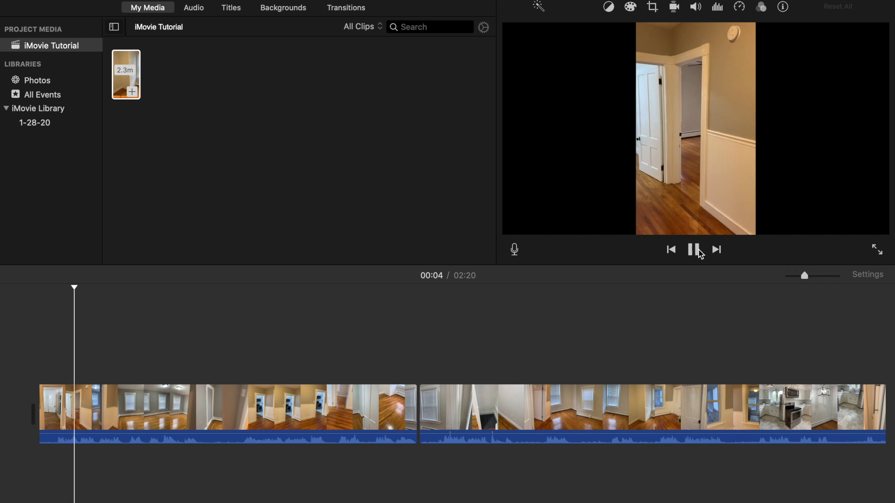
key("XF86AudioRaiseVolume")
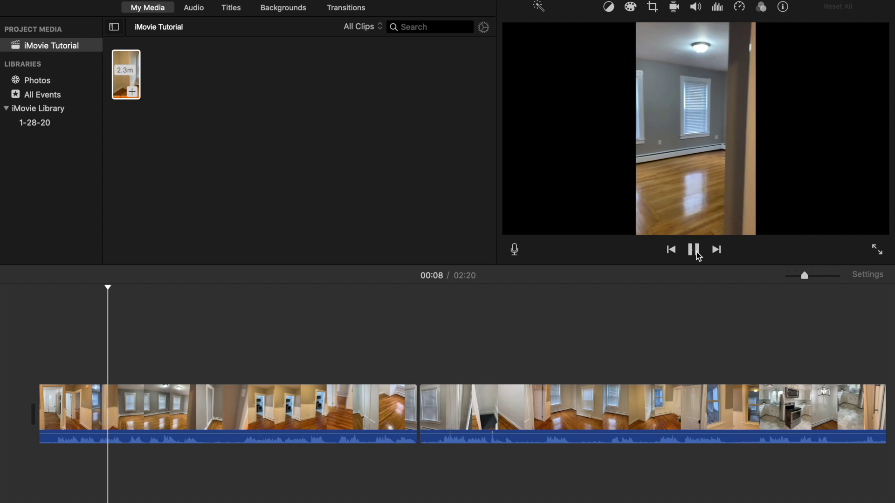
left_click(694, 250)
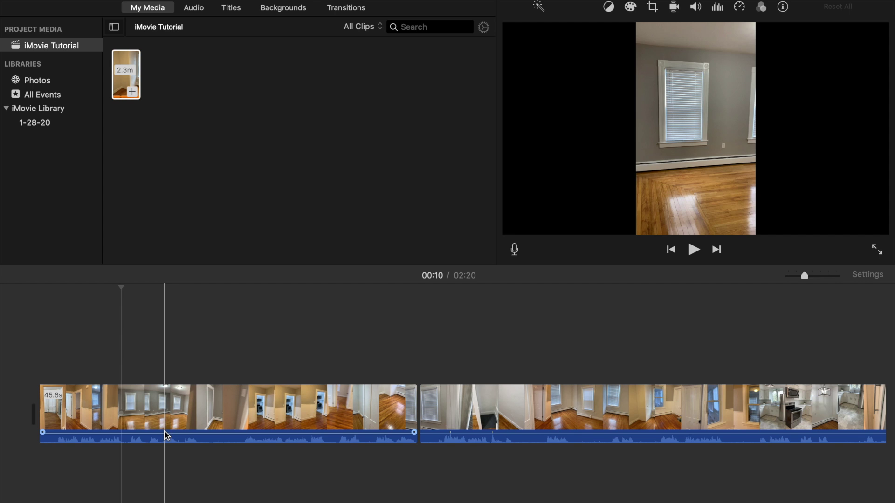
Step: Lower the audio level of both timeline clips until they are silent
mouse_move(174, 429)
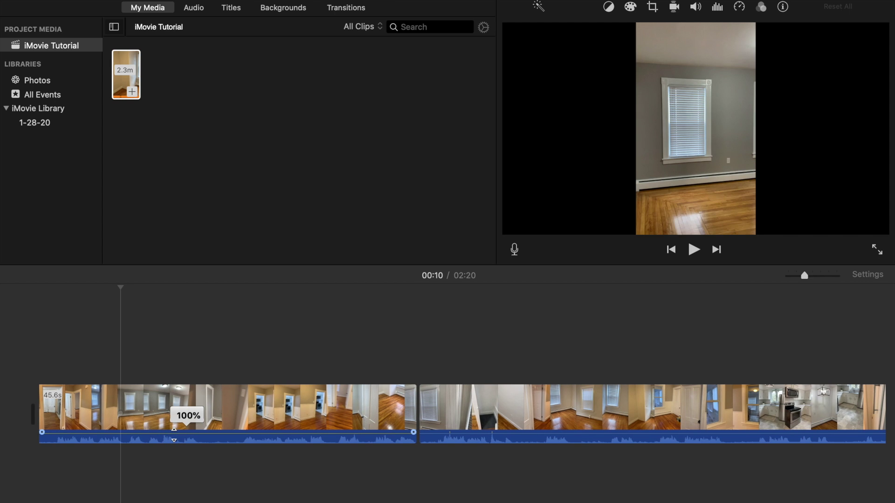
mouse_move(174, 440)
left_mouse_down()
mouse_move(178, 421)
mouse_move(177, 446)
left_mouse_up()
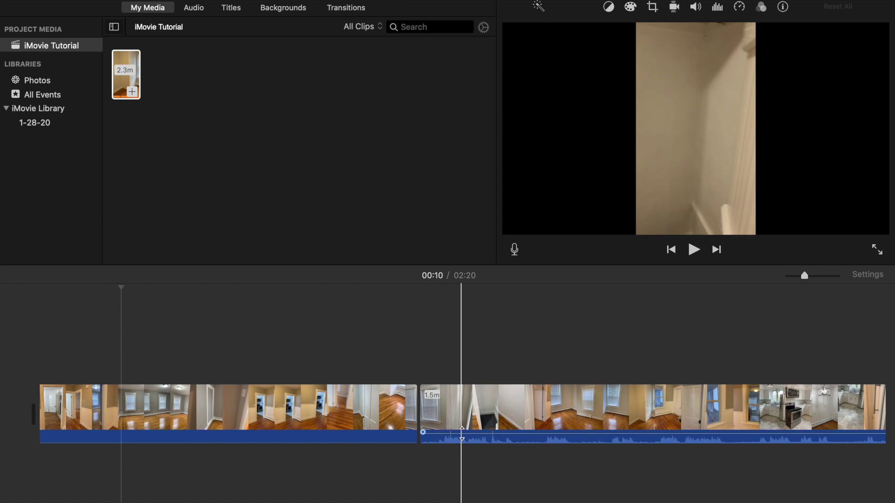
left_click_drag(462, 434, 462, 449)
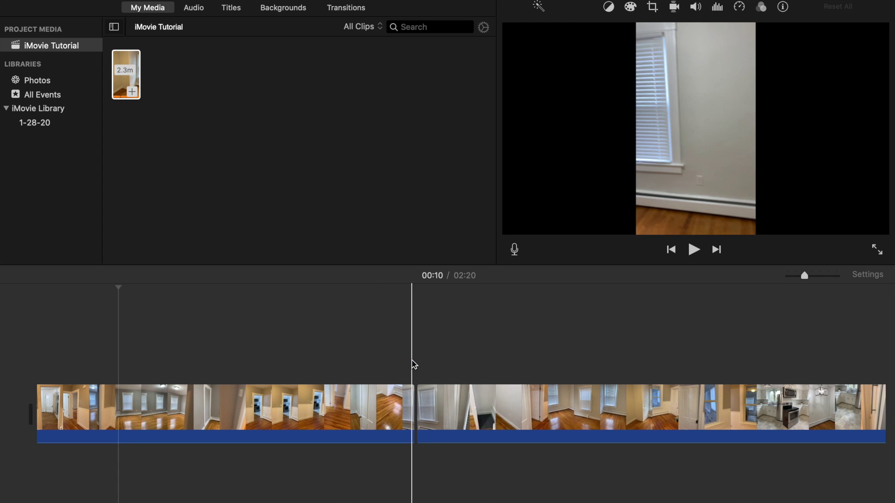
Step: Leave full screen and undo the volume changes and the clip split
mouse_move(38, 1)
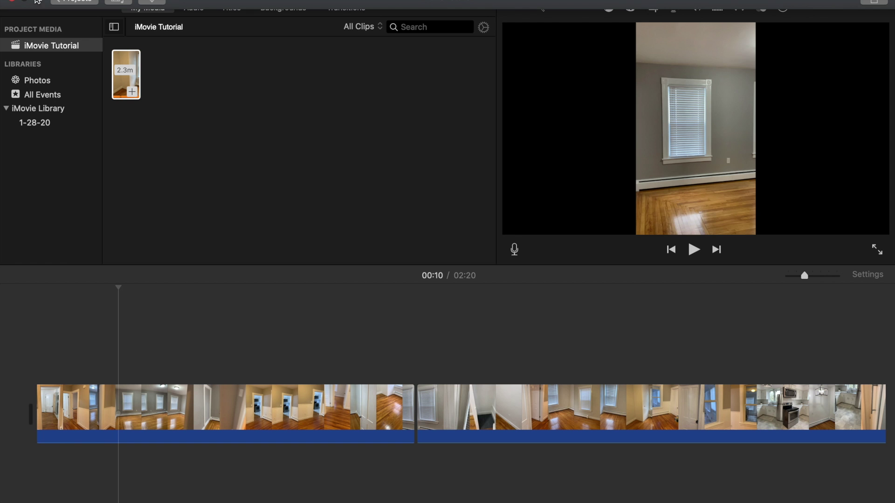
left_click(37, 2)
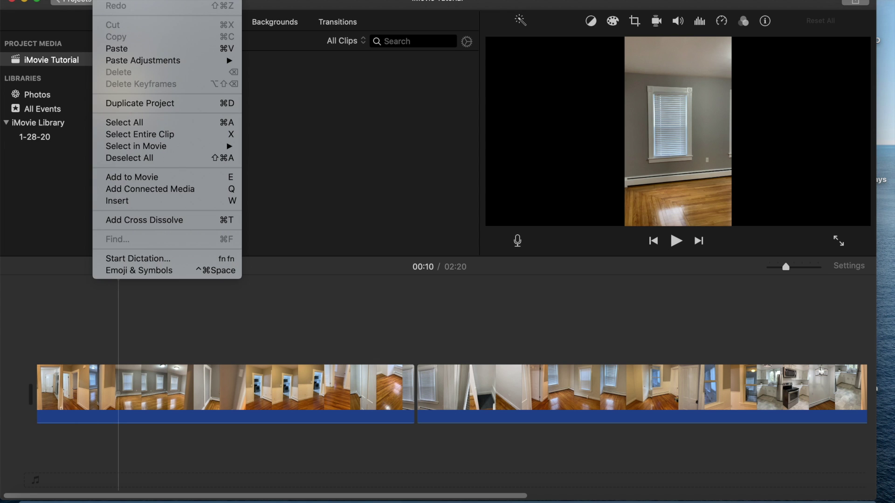
left_click(114, 1)
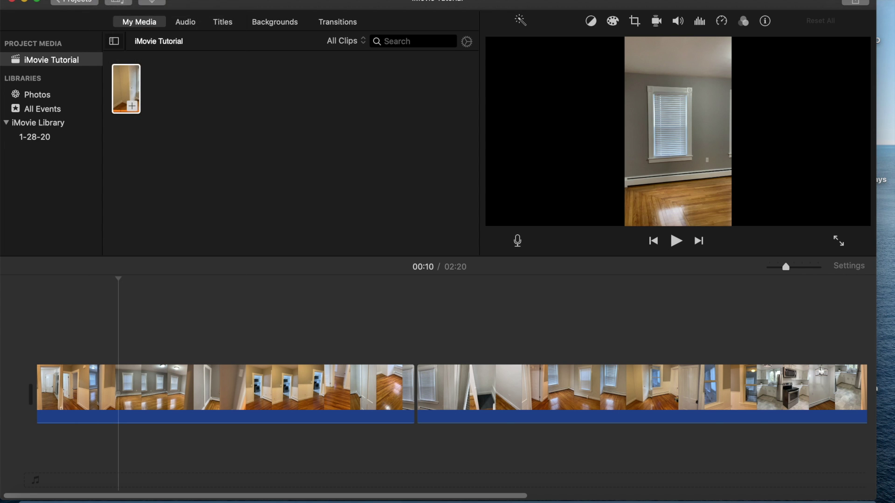
left_click(113, 1)
left_click(111, 0)
left_click(112, 1)
key("super+z")
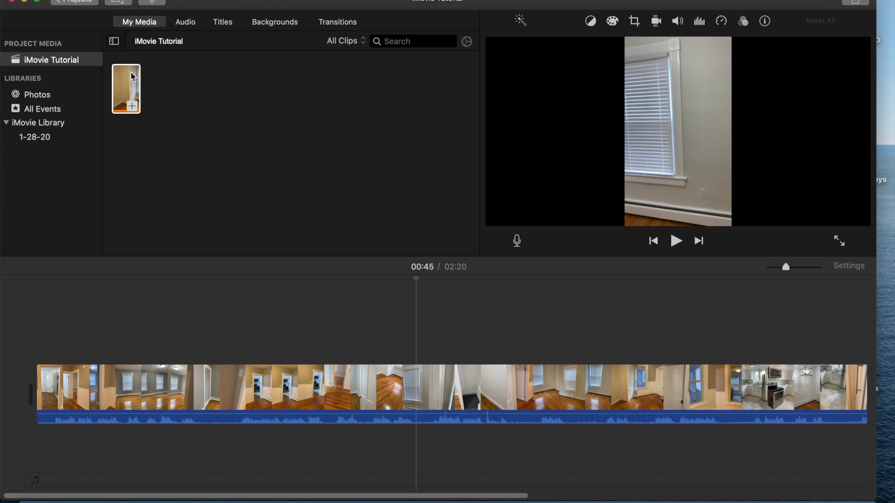
Step: Mute the audio of the entire unsplit walkthrough clip on the timeline
left_click(300, 413)
left_click_drag(309, 412, 309, 426)
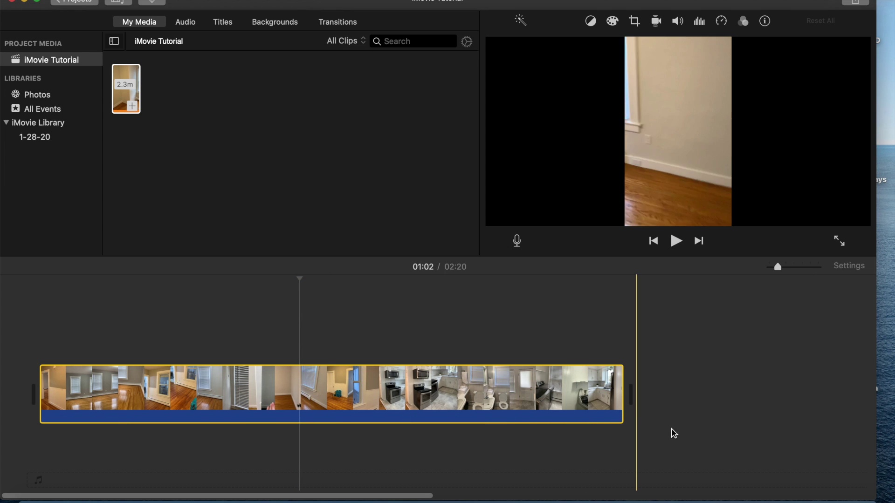
left_click_drag(778, 269, 786, 270)
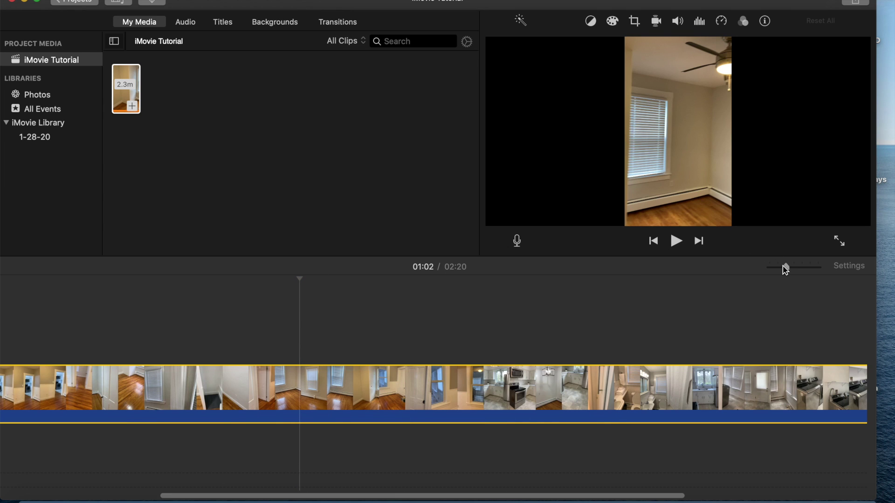
left_click(590, 323)
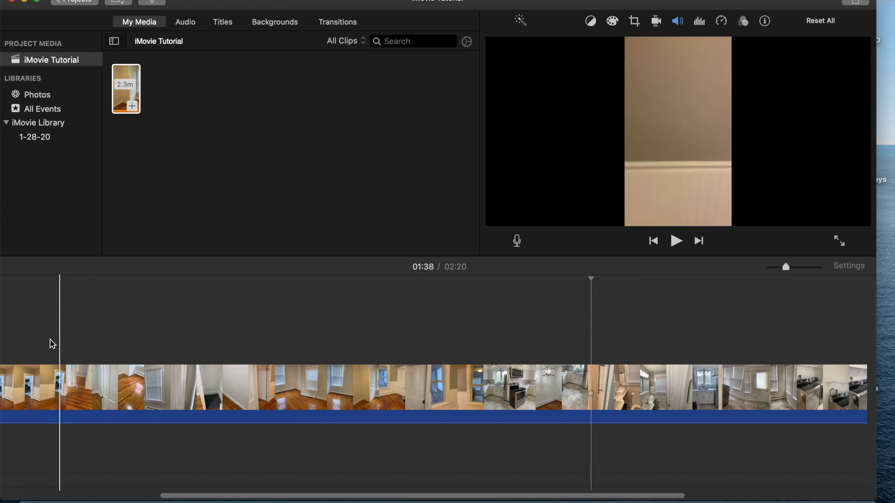
scroll(51, 345, "left", 10)
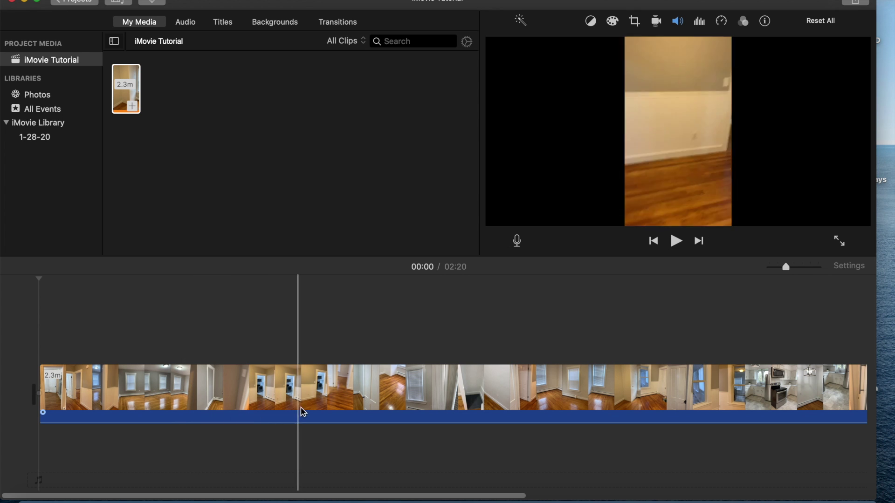
scroll(317, 410, "right", 2)
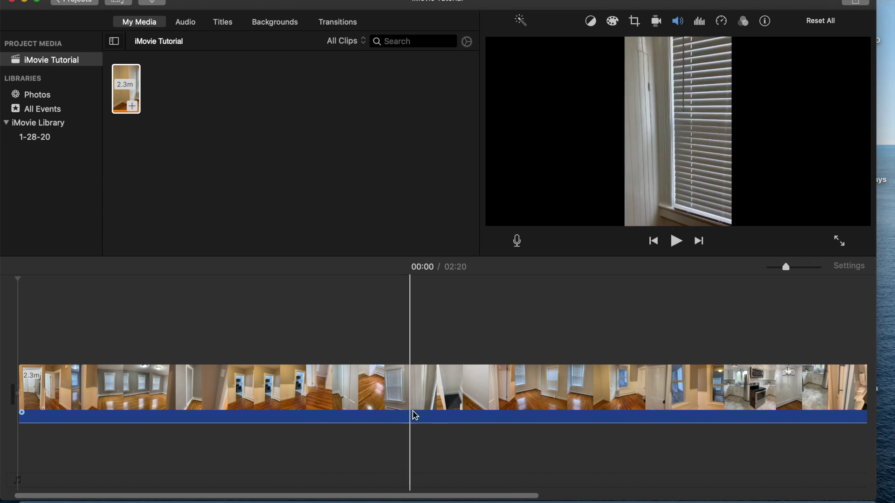
Step: Split the walkthrough clip on the timeline at 01:11
scroll(464, 419, "left", 1)
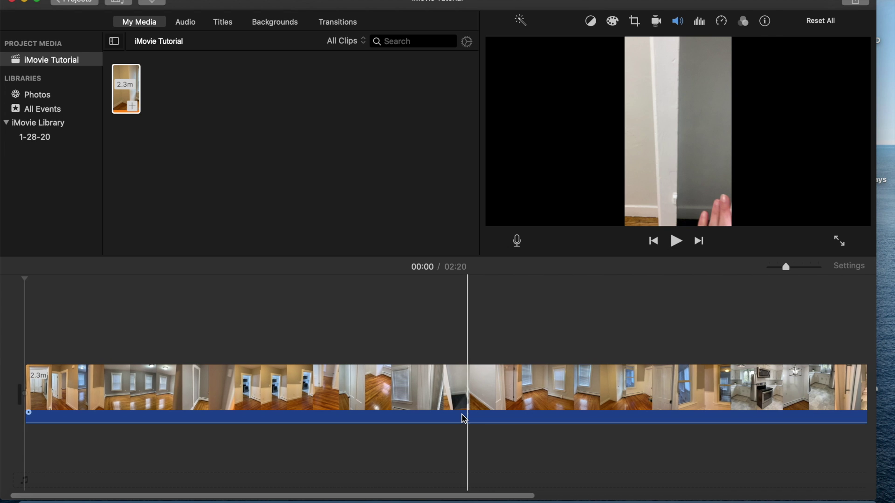
scroll(561, 405, "right", 15)
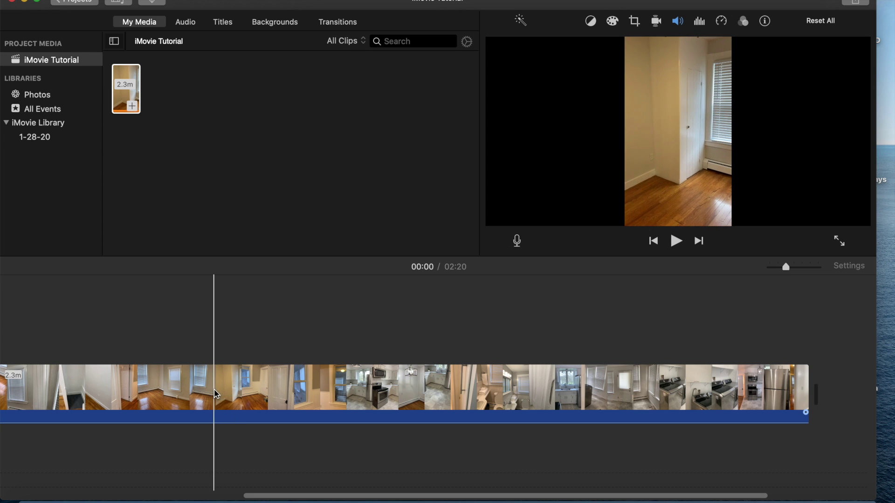
left_click(237, 390)
right_click(237, 390)
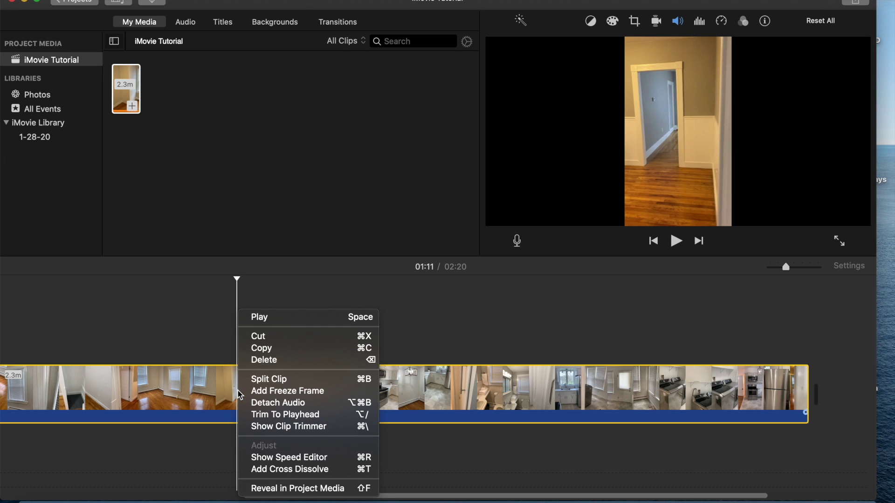
left_click(270, 379)
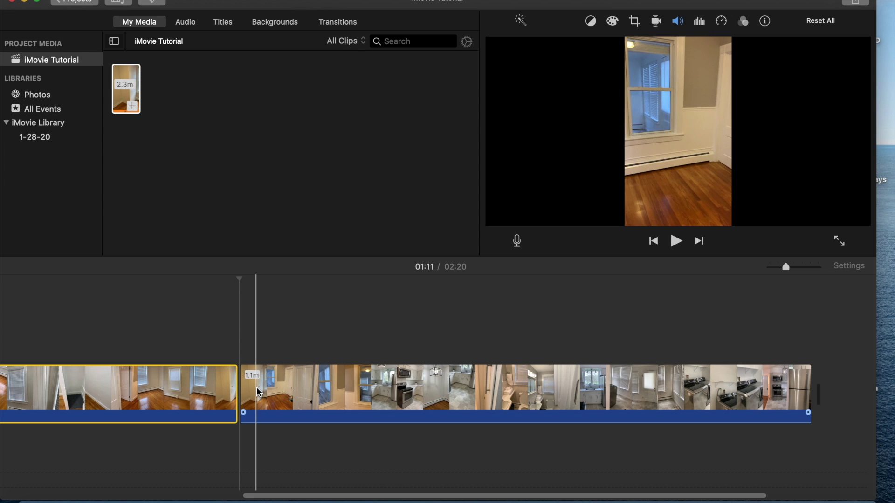
Step: Split the second part of the walkthrough at 01:14 and delete the short section between the two cuts
left_click(258, 391)
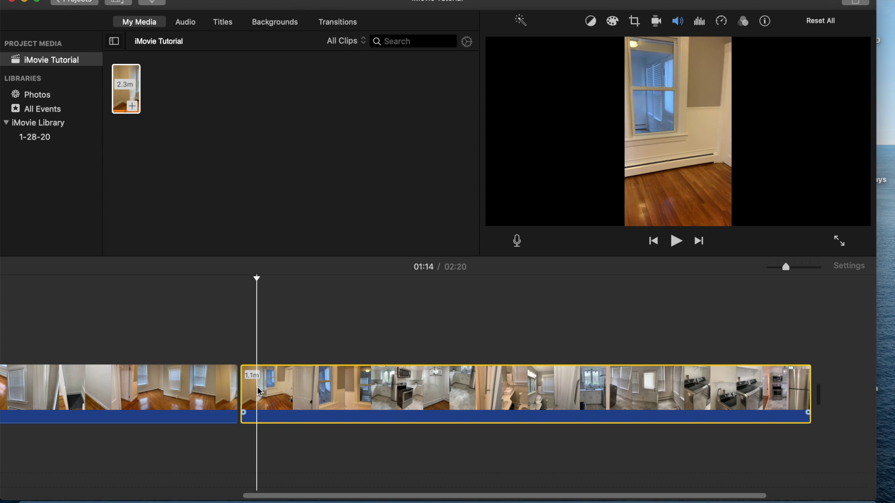
right_click(260, 390)
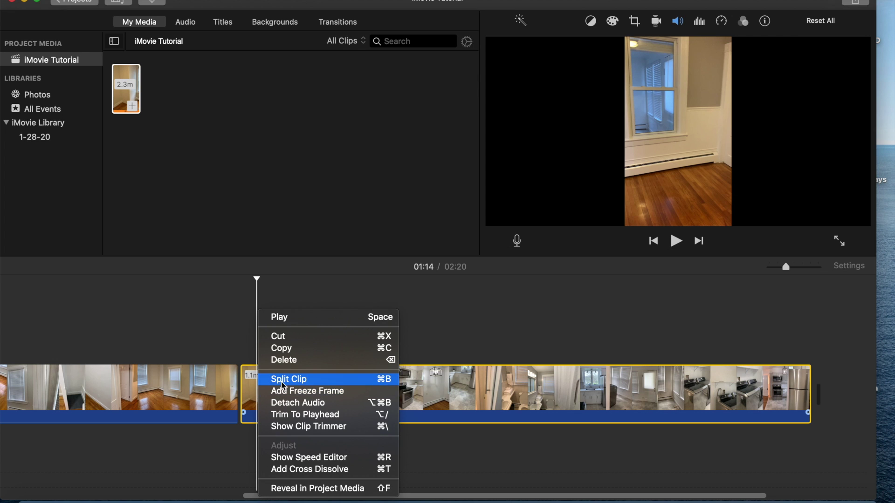
left_click(281, 382)
right_click(265, 391)
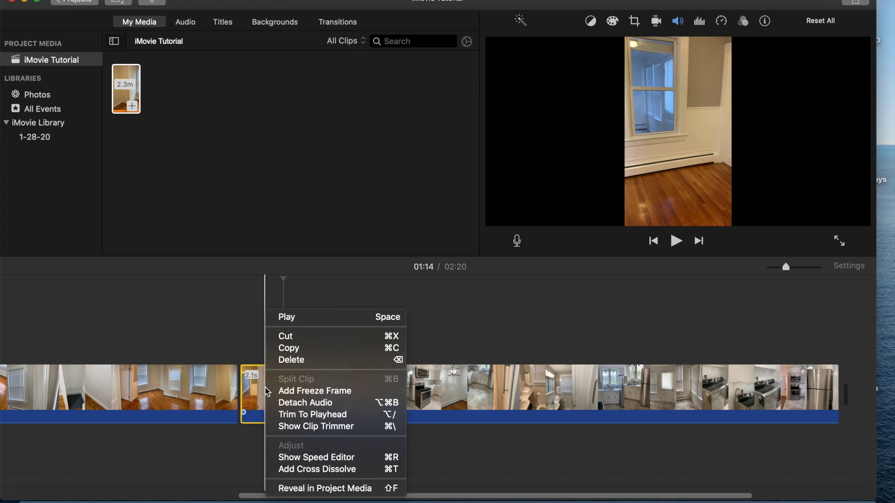
left_click(288, 361)
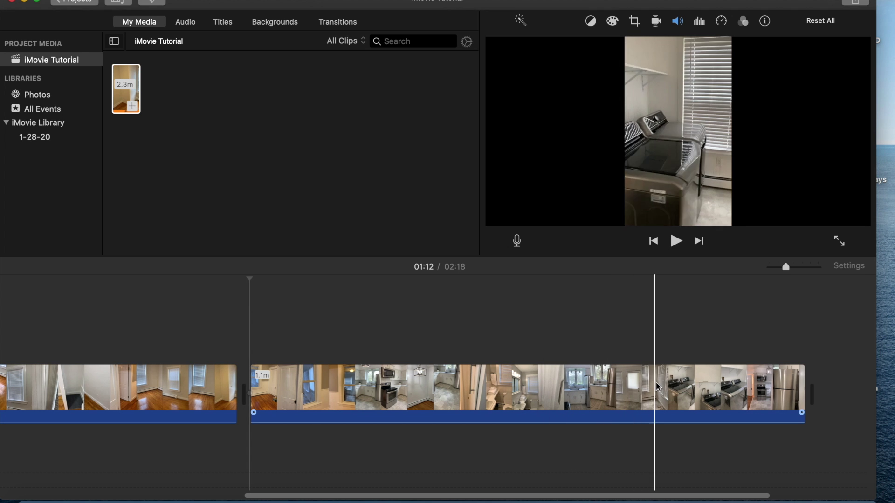
Step: Isolate the laundry-area footage by splitting the walkthrough at 01:59 and again about 12.8 seconds further on
scroll(652, 389, "right", 1)
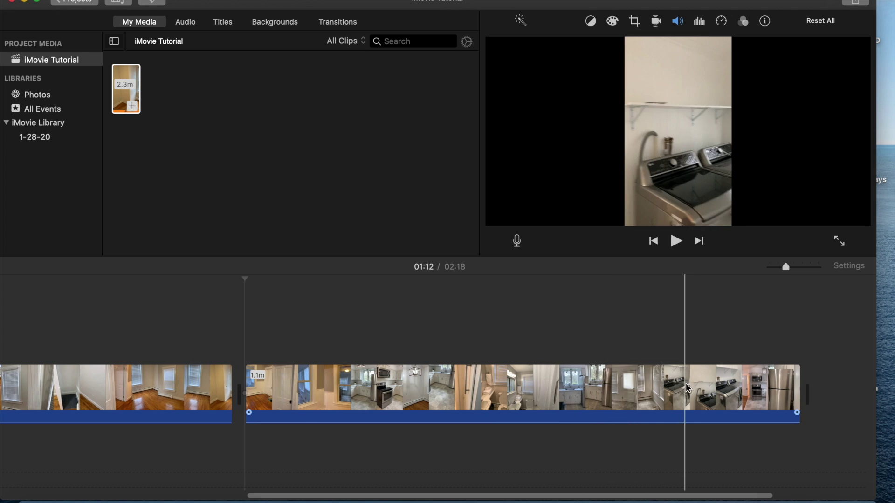
right_click(642, 393)
left_click(639, 390)
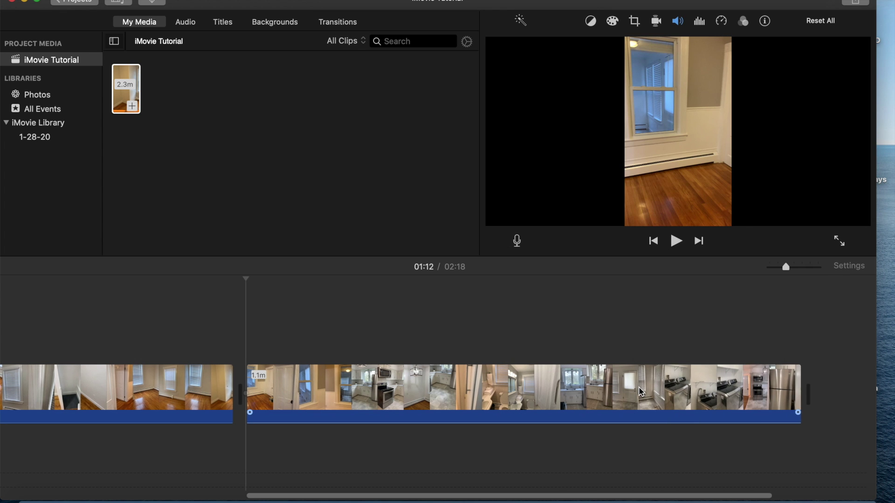
left_click(640, 389)
right_click(640, 389)
left_click(657, 379)
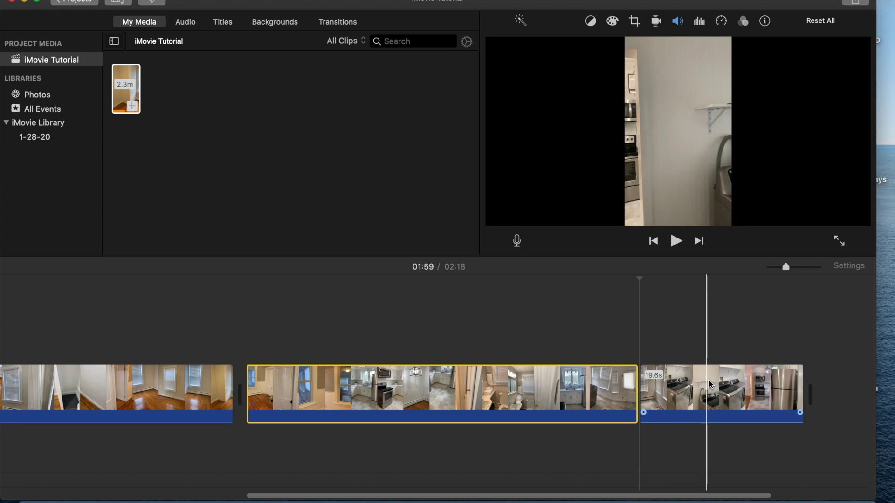
left_click(747, 384)
right_click(747, 385)
left_click(775, 377)
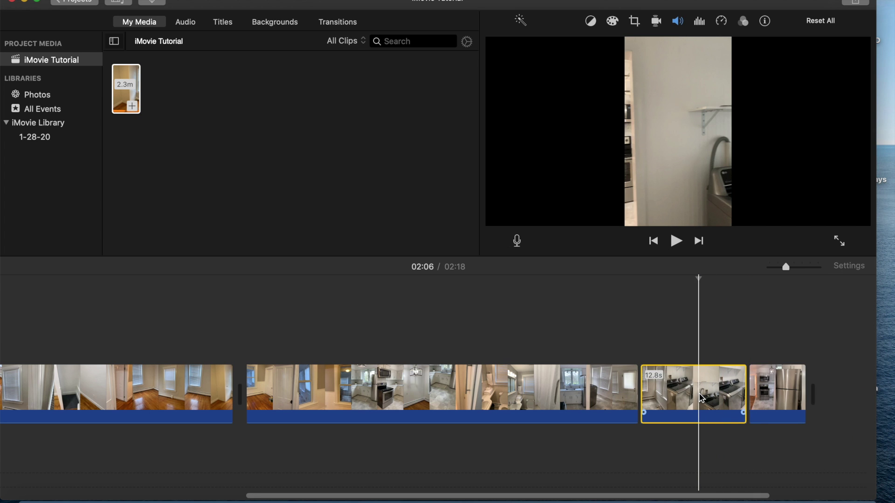
Step: Set the speed of the isolated laundry-area clip to Fast at 2x
left_click(722, 22)
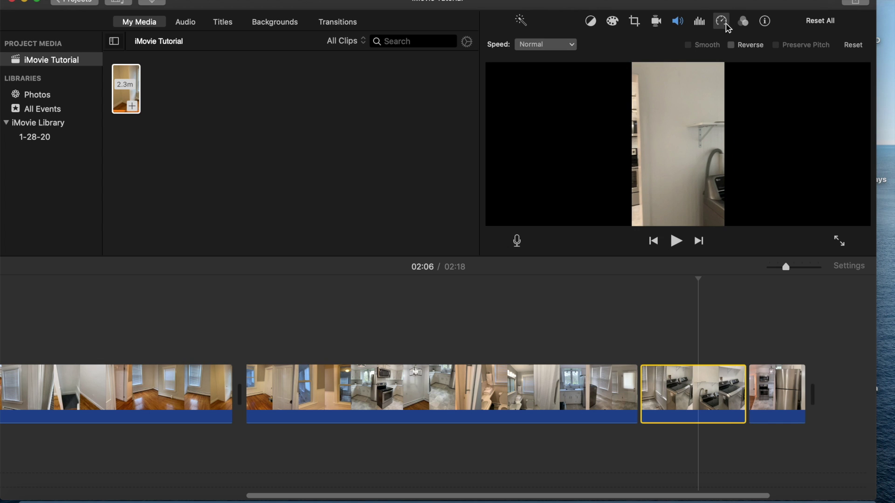
left_click(560, 44)
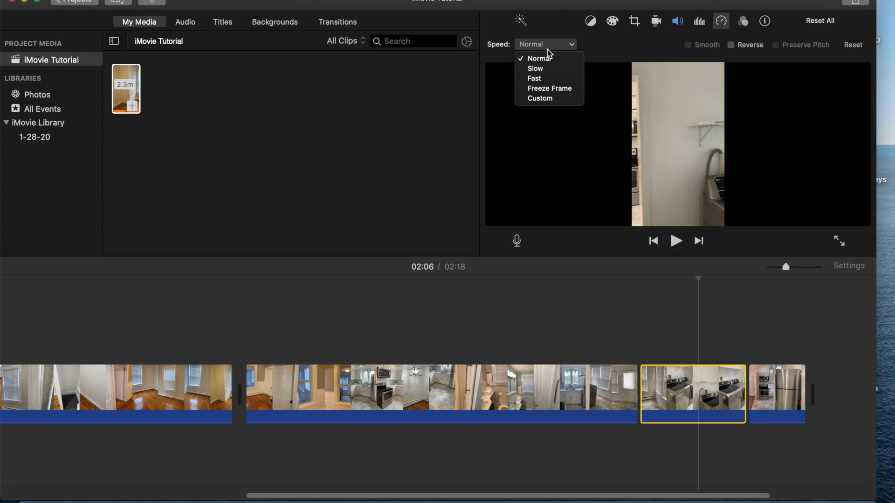
left_click(542, 81)
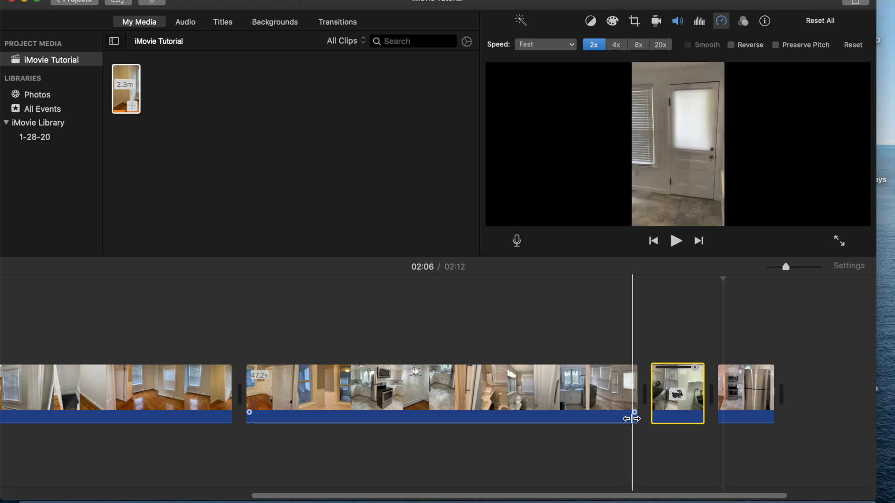
Step: Play the movie from 01:56 through the sped-up laundry-area clip to the end
left_click(613, 354)
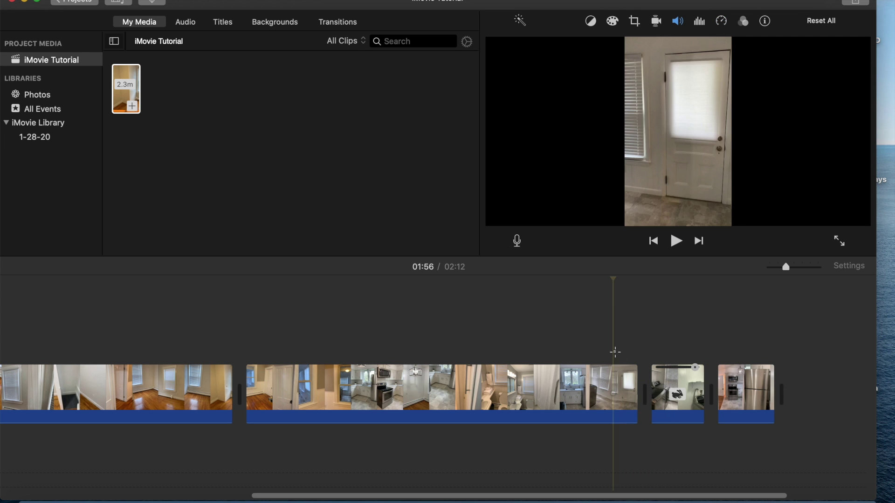
left_click(676, 241)
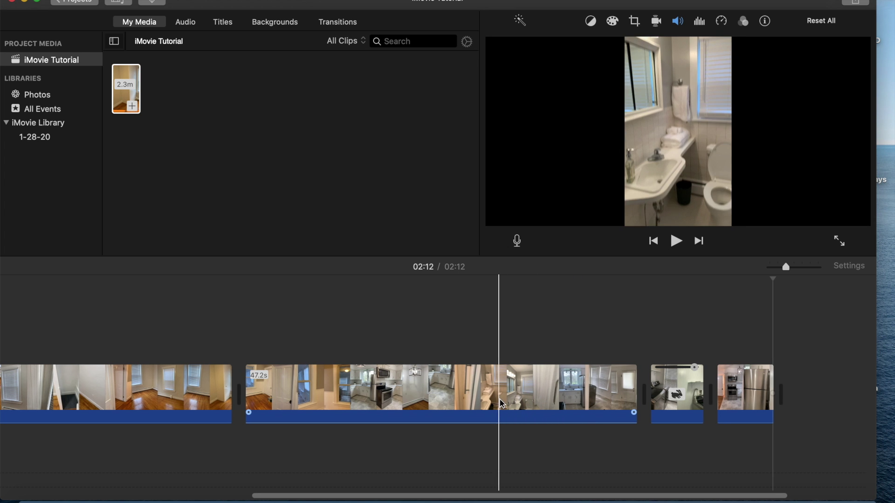
scroll(480, 403, "right", 1)
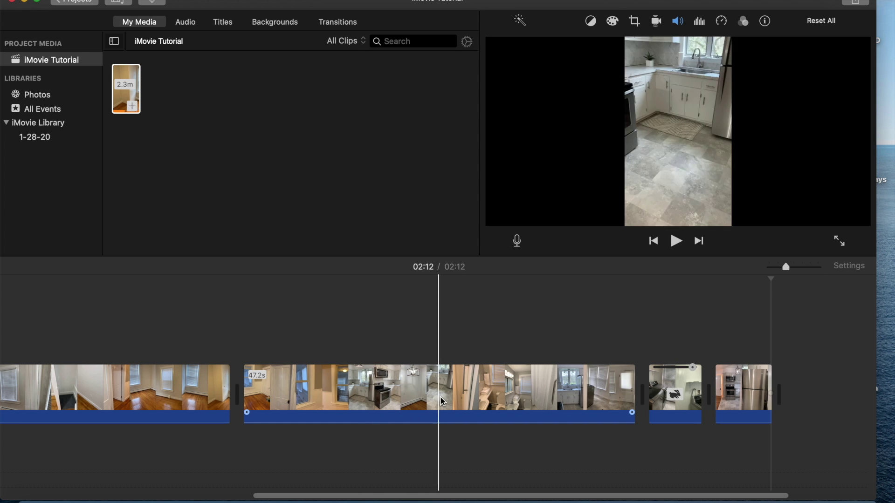
scroll(738, 412, "right", 1)
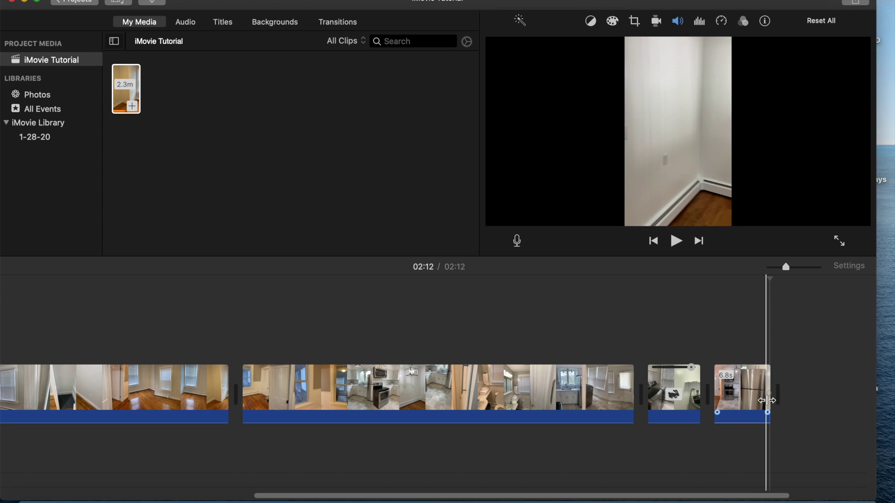
Step: Trim the end of the final kitchen clip so that it lasts about 5 seconds
left_click_drag(768, 401, 765, 400)
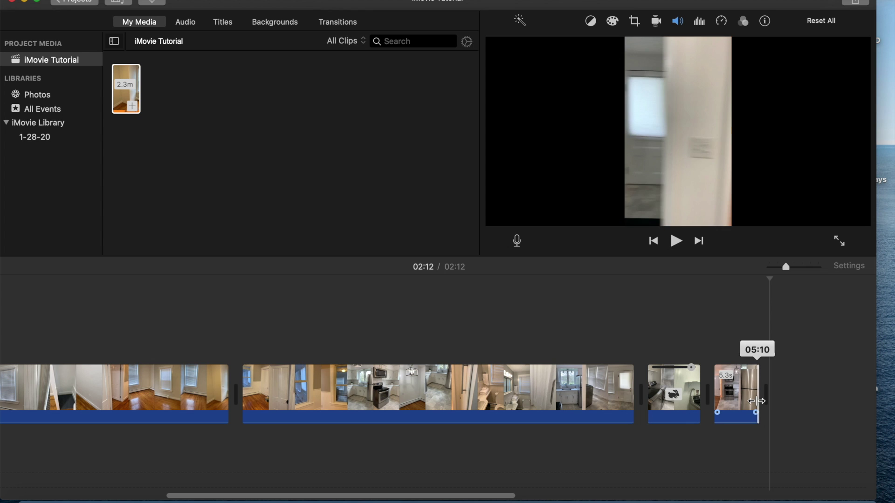
left_click_drag(755, 400, 757, 404)
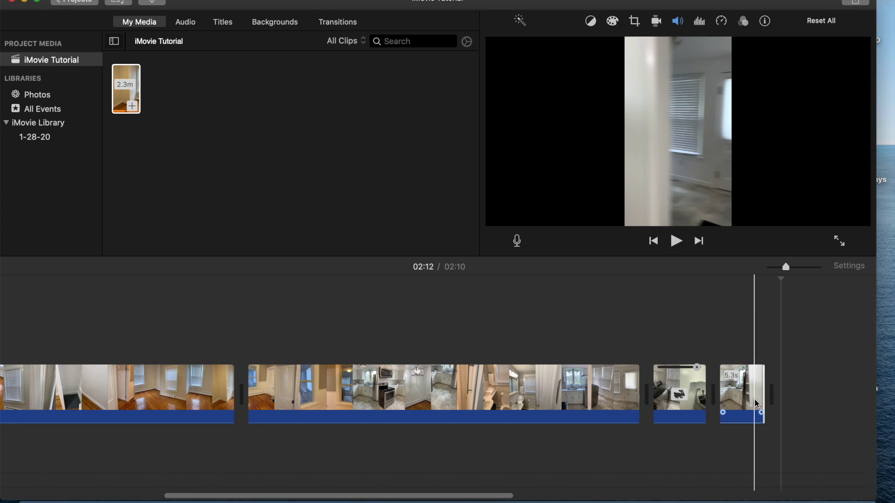
left_click_drag(759, 397, 757, 394)
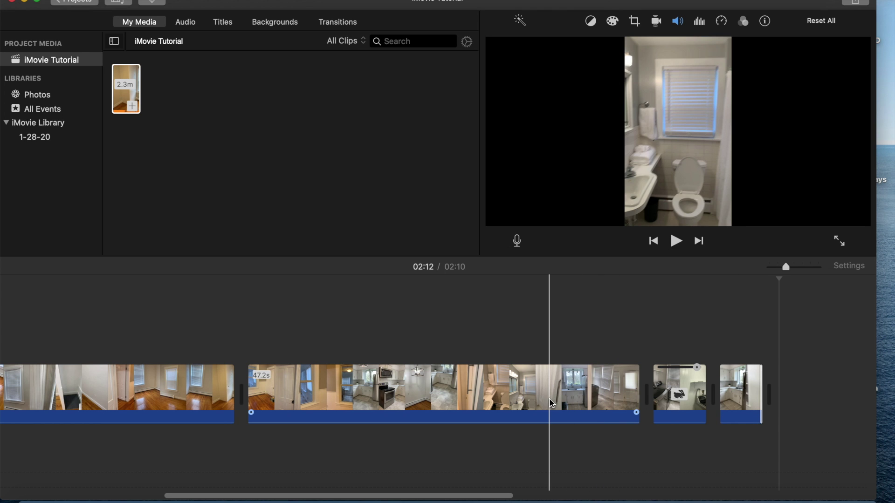
Step: Review the cut, sped-up and trimmed clips along the whole timeline and return to its beginning
scroll(382, 387, "left", 5)
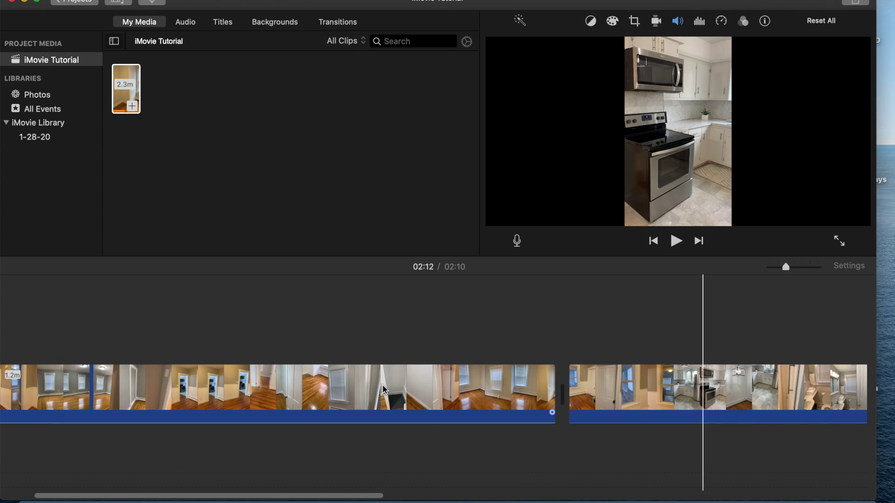
scroll(382, 385, "left", 2)
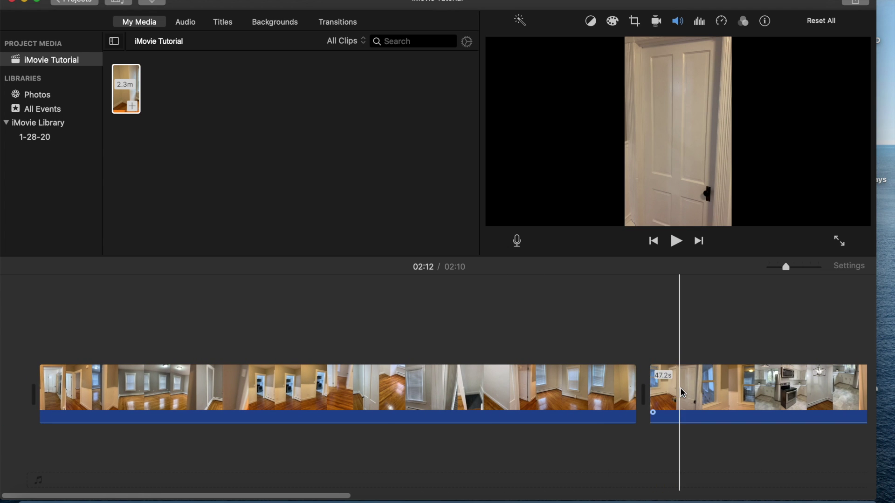
scroll(682, 393, "right", 9)
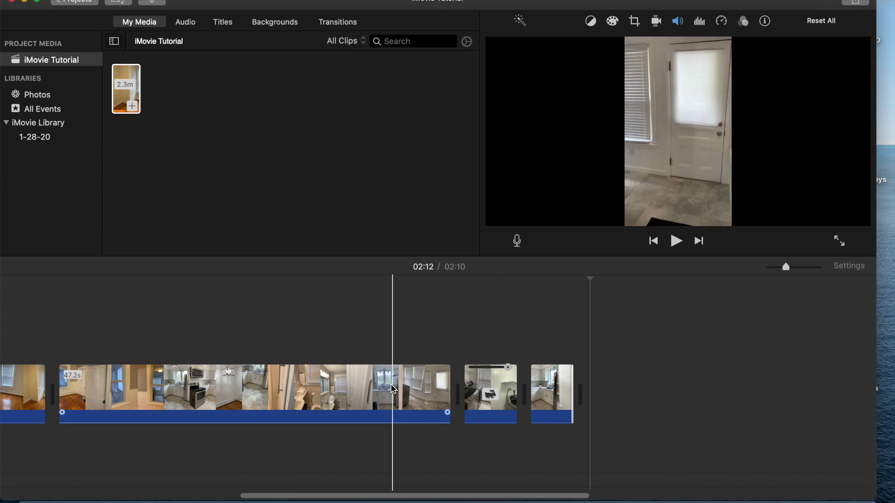
scroll(393, 388, "left", 9)
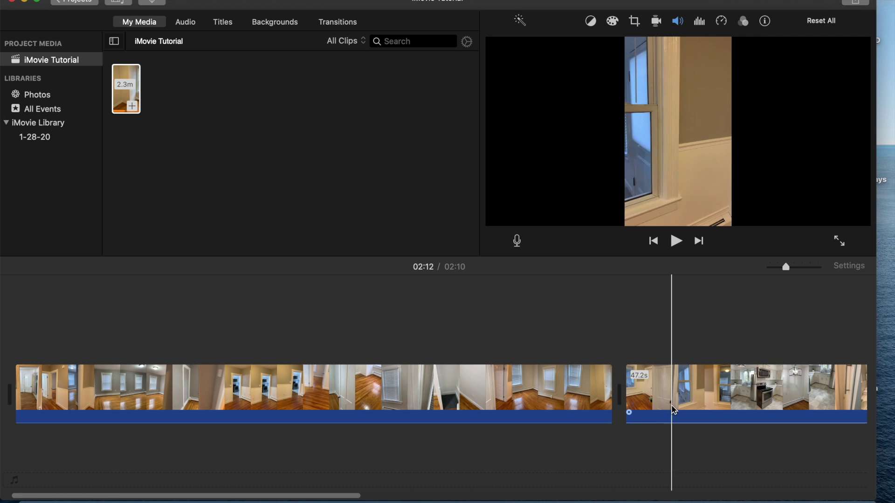
scroll(734, 410, "right", 5)
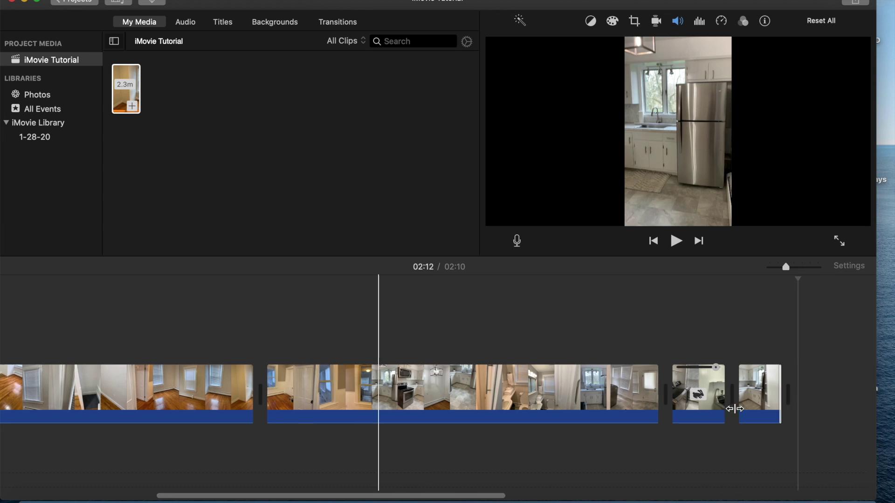
scroll(733, 410, "right", 2)
mouse_move(466, 422)
left_mouse_down()
mouse_move(467, 401)
mouse_move(466, 423)
left_mouse_up()
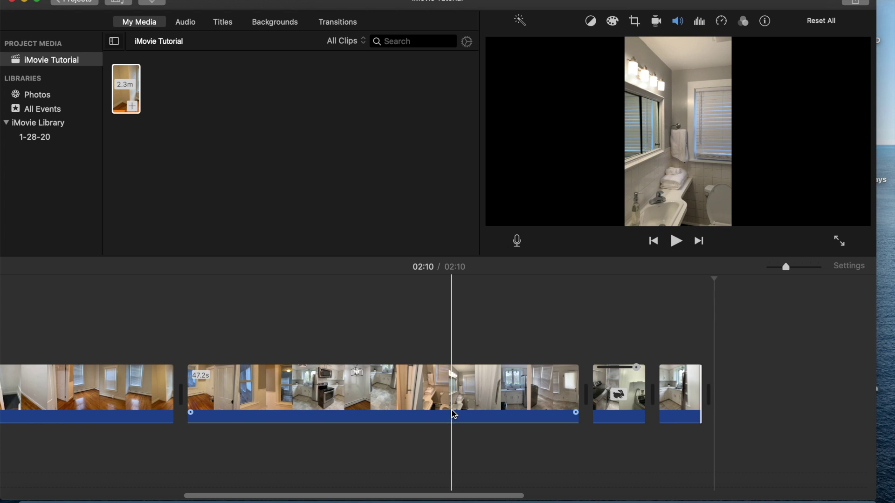
scroll(453, 414, "left", 10)
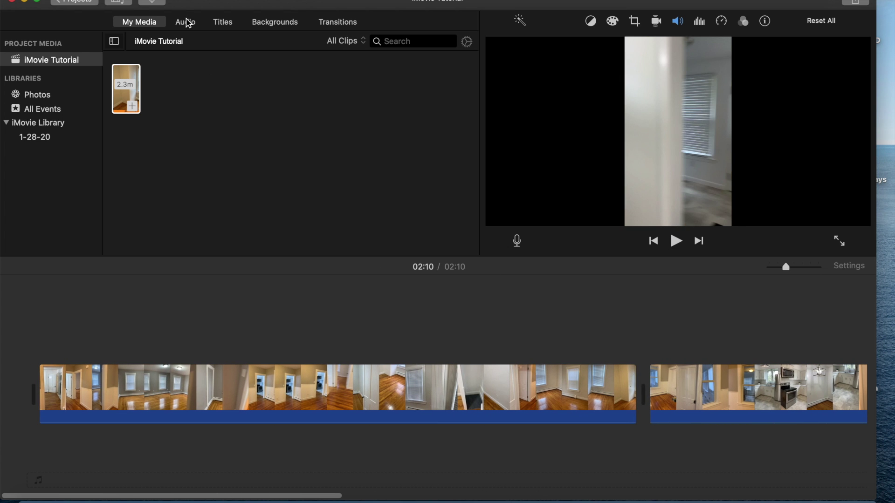
Step: Browse the songs in the audio music library and select the track Why Do I Feel
left_click(187, 23)
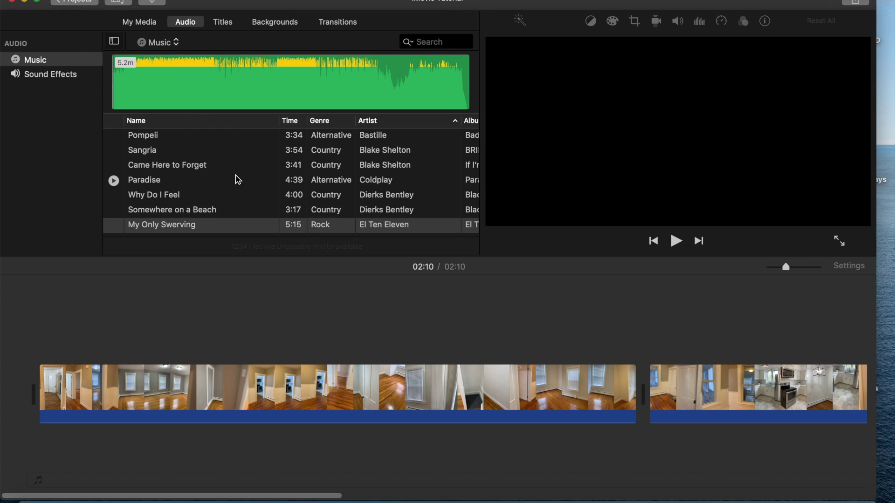
scroll(237, 187, "down", 5)
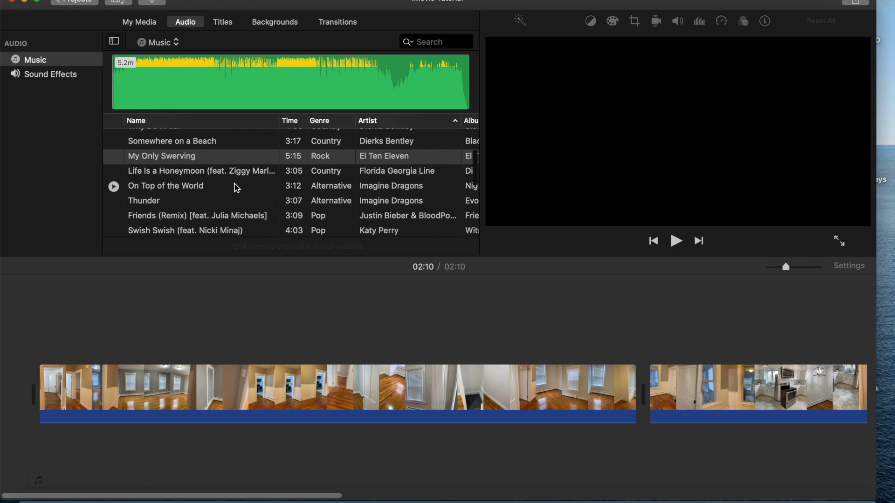
scroll(237, 186, "down", 5)
scroll(236, 187, "up", 10)
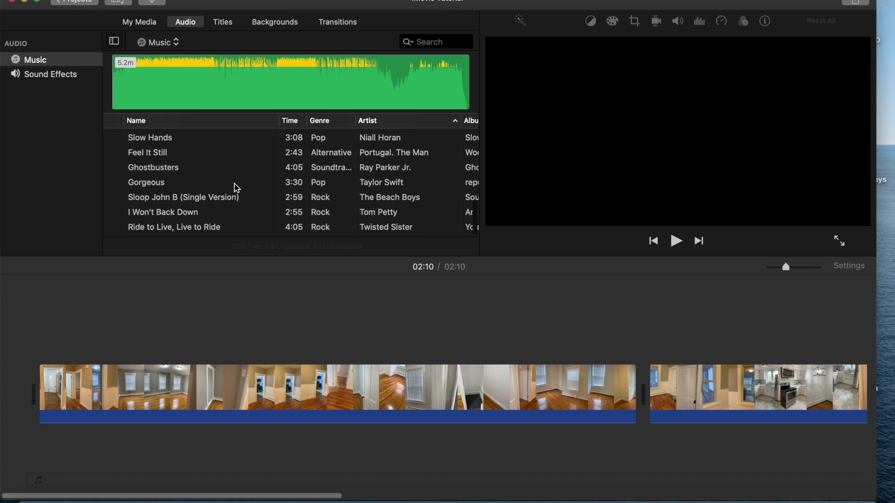
scroll(237, 187, "right", 2)
scroll(237, 188, "left", 2)
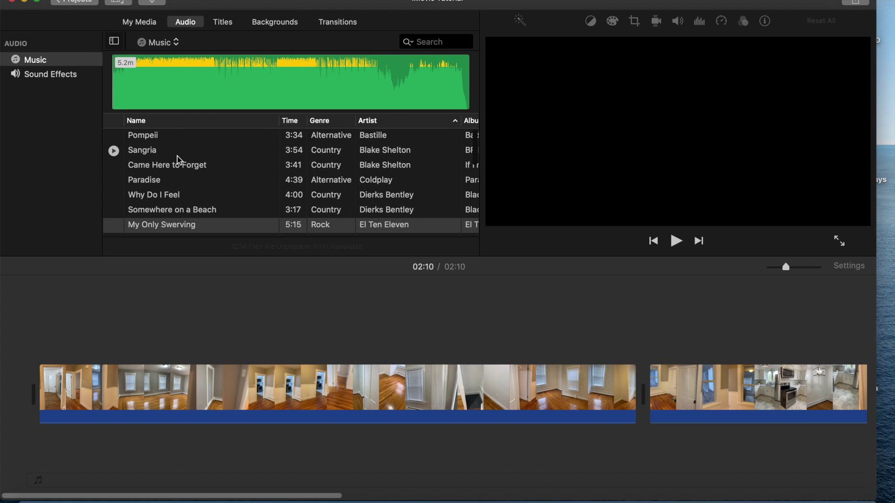
scroll(181, 159, "right", 1)
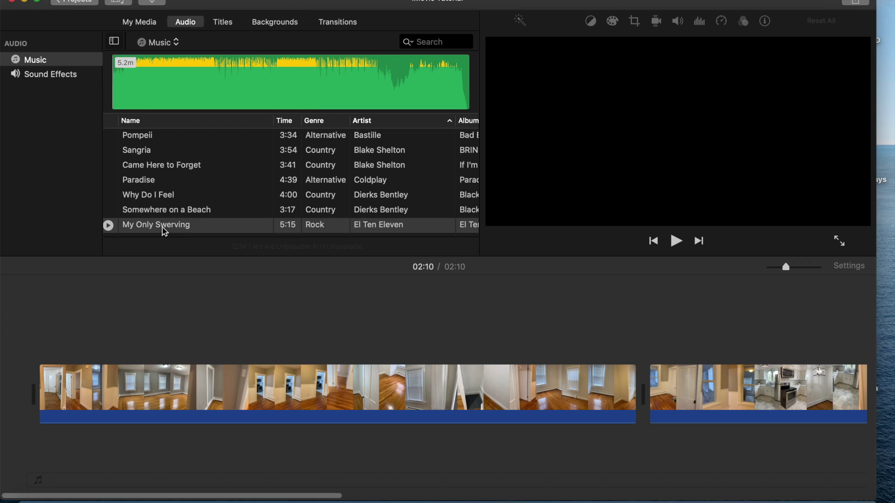
left_click(190, 202)
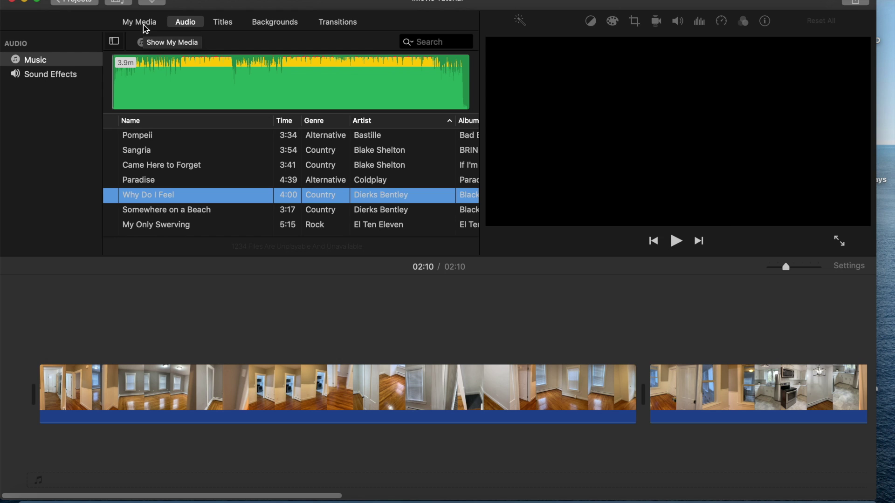
Step: Preview the theme music tracks Simple, Playful, Modern, News, Bright and Neon in the sound effects library
left_click(300, 290)
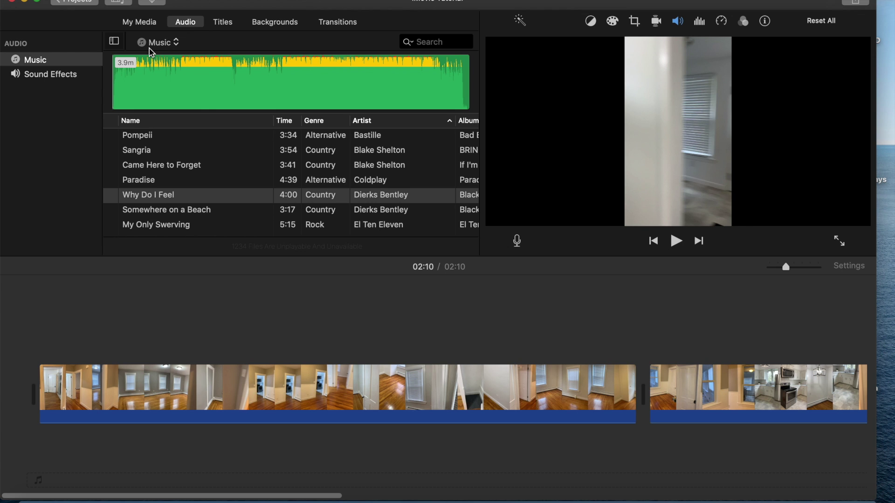
left_click(33, 77)
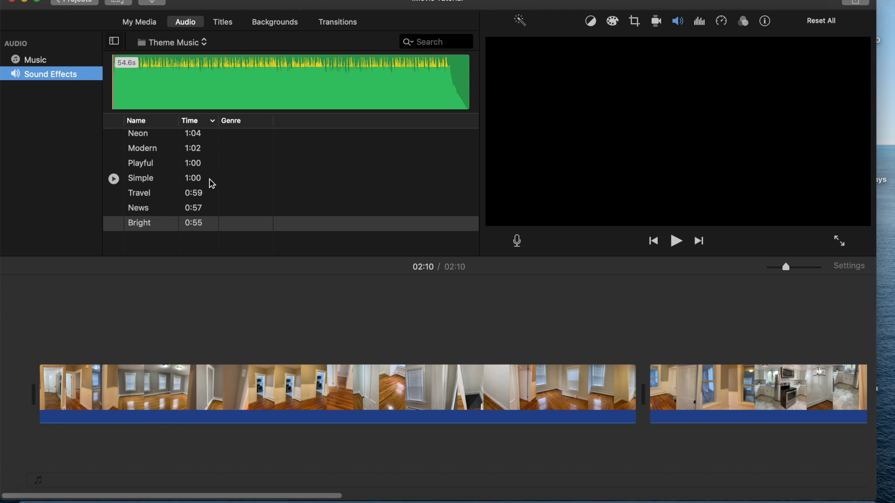
scroll(149, 159, "up", 1)
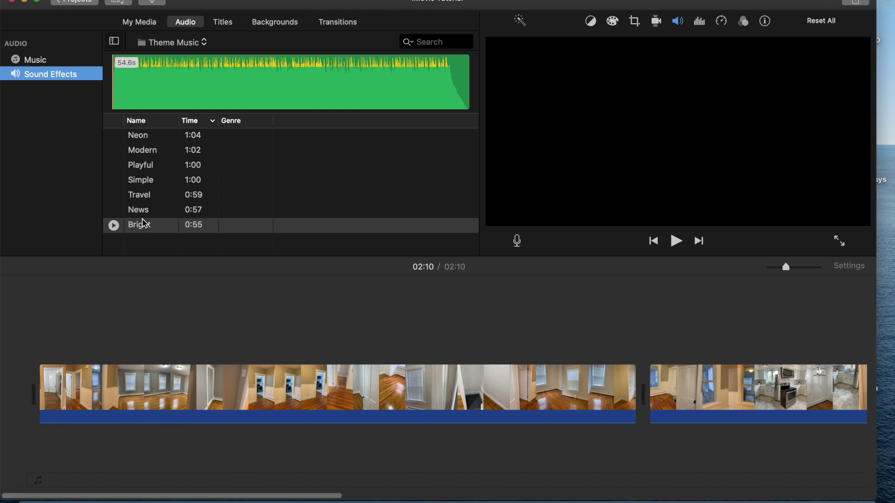
left_click(114, 180)
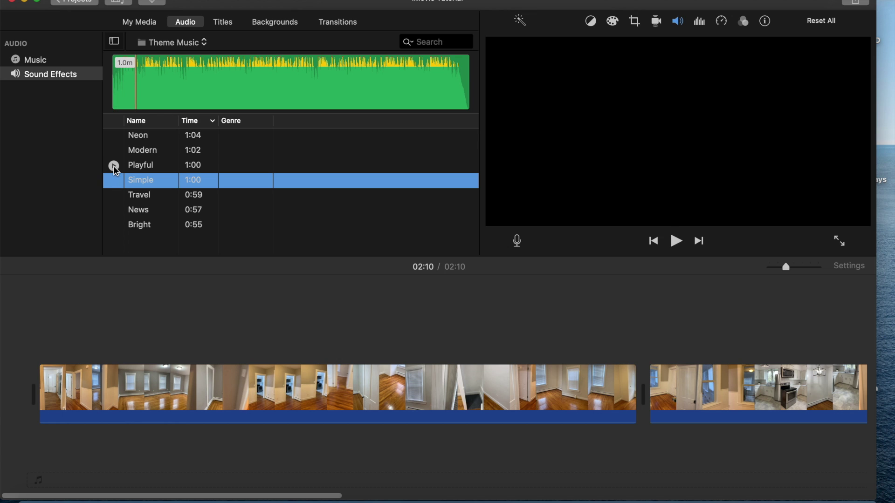
left_click(114, 166)
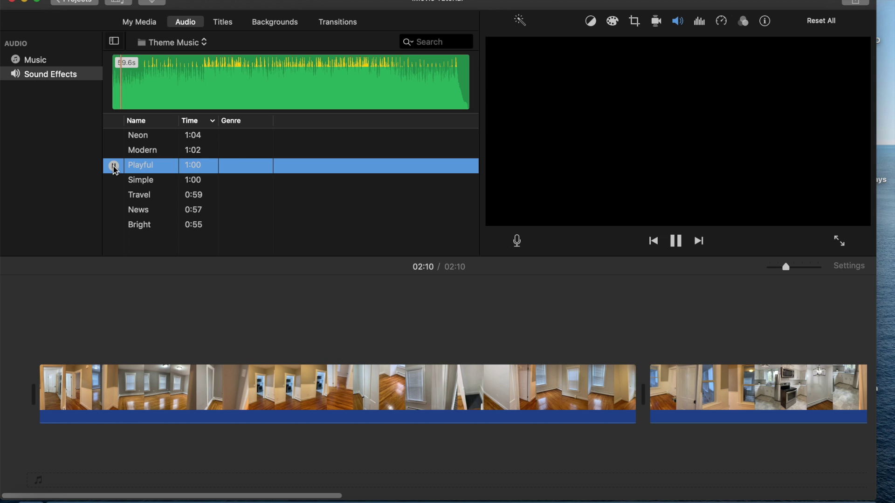
left_click(114, 151)
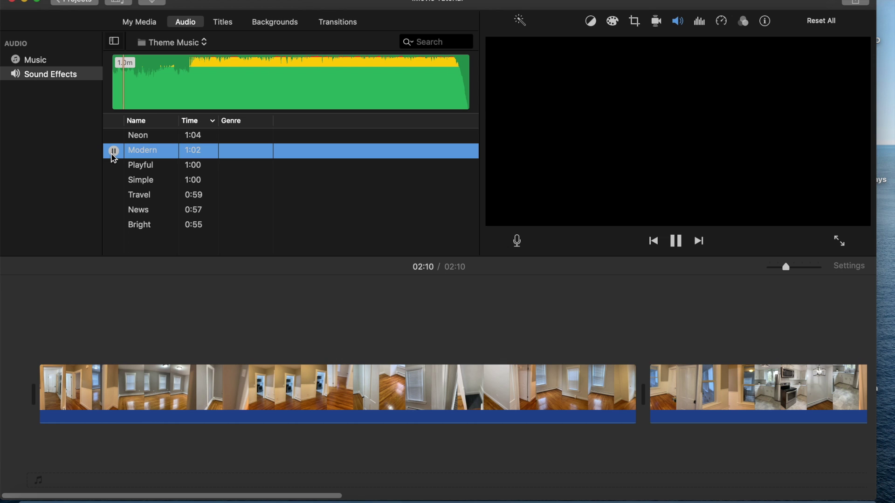
left_click(114, 211)
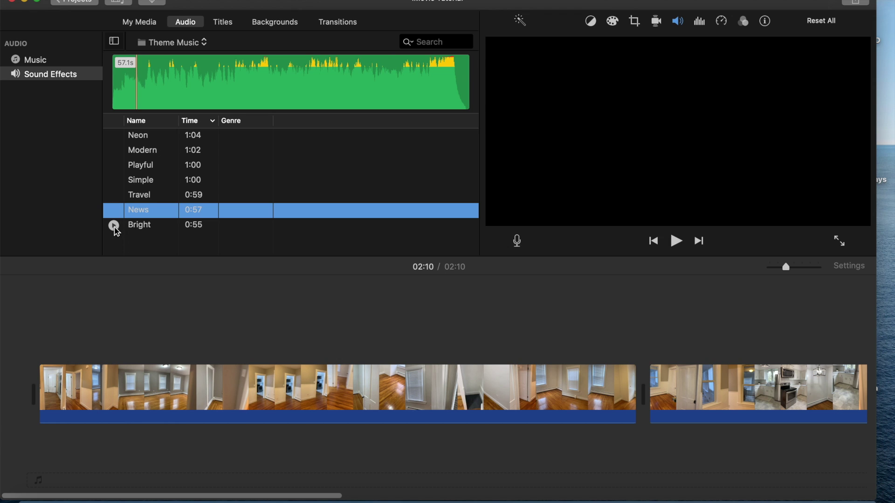
left_click(114, 226)
left_click(114, 226)
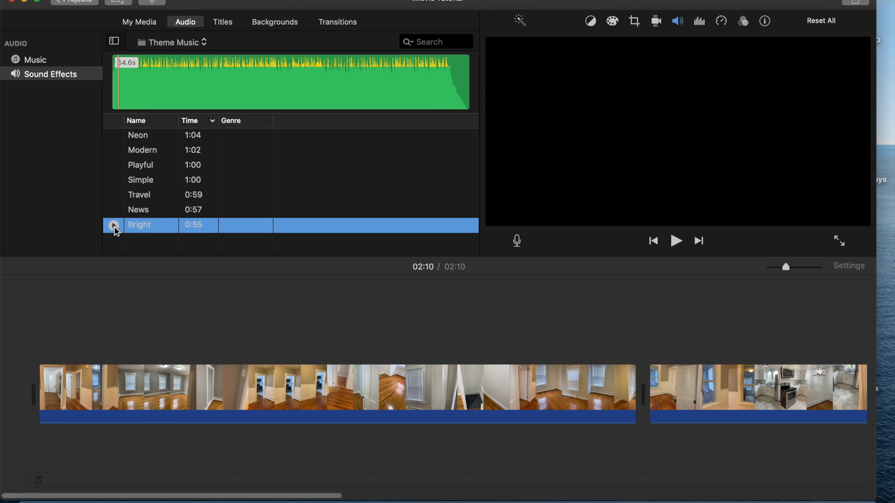
left_click(114, 136)
left_click(114, 136)
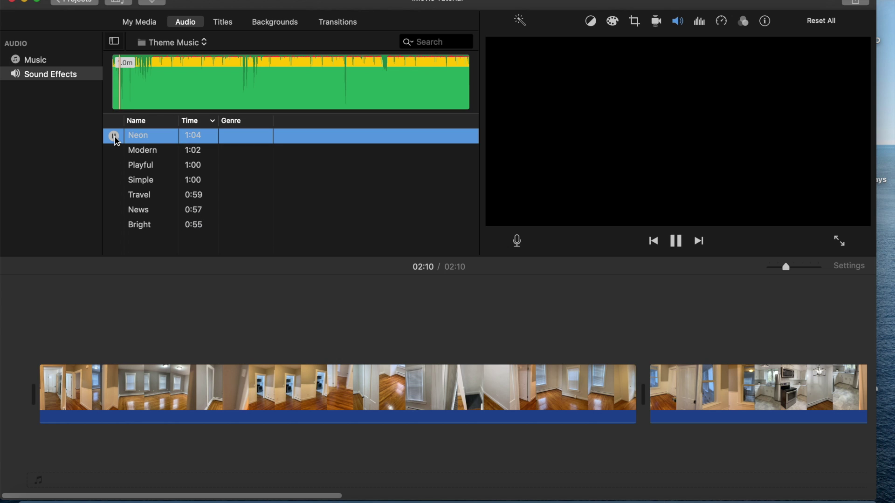
left_click(113, 136)
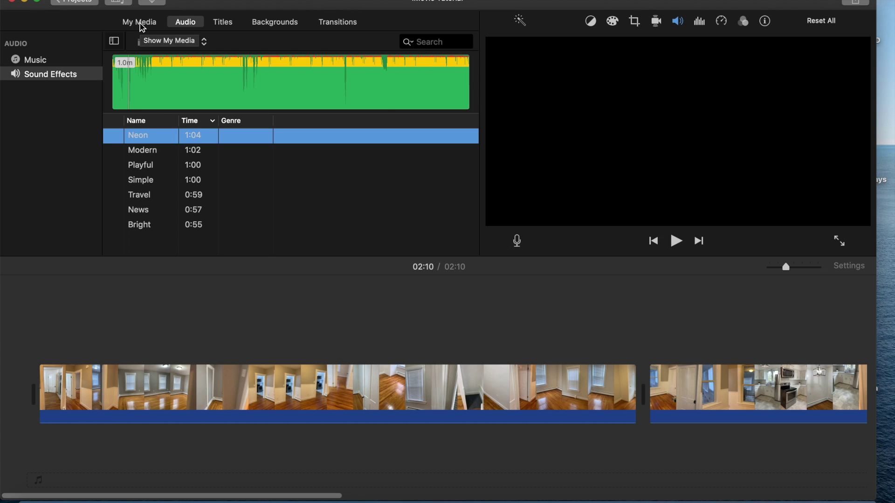
Step: Browse the songs in the audio music library for a possible background track
left_click(42, 64)
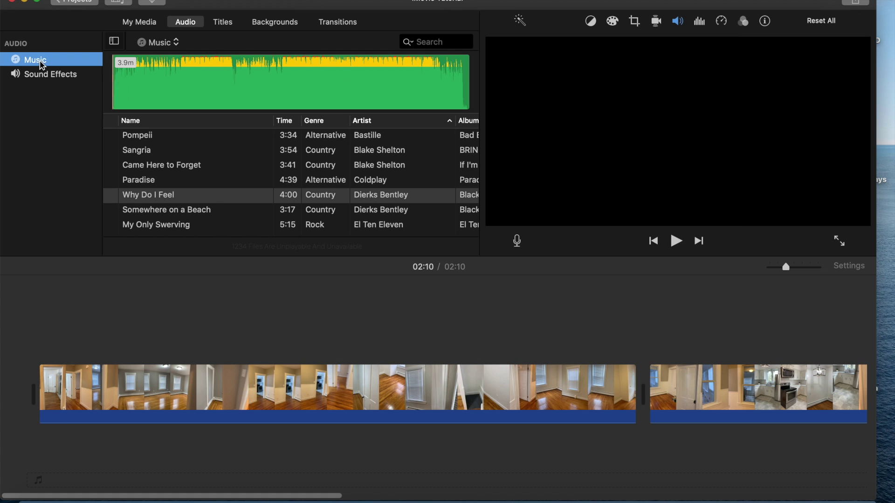
scroll(166, 196, "down", 2)
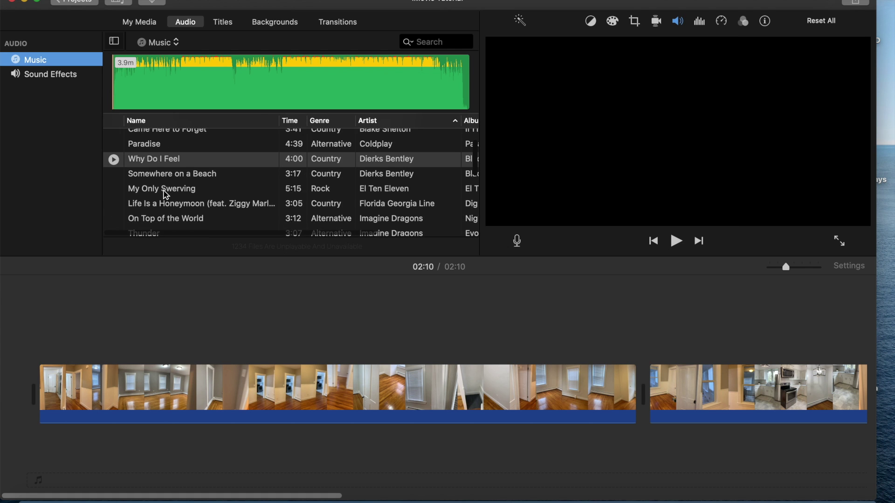
scroll(165, 194, "down", 5)
scroll(165, 195, "down", 4)
scroll(140, 191, "up", 8)
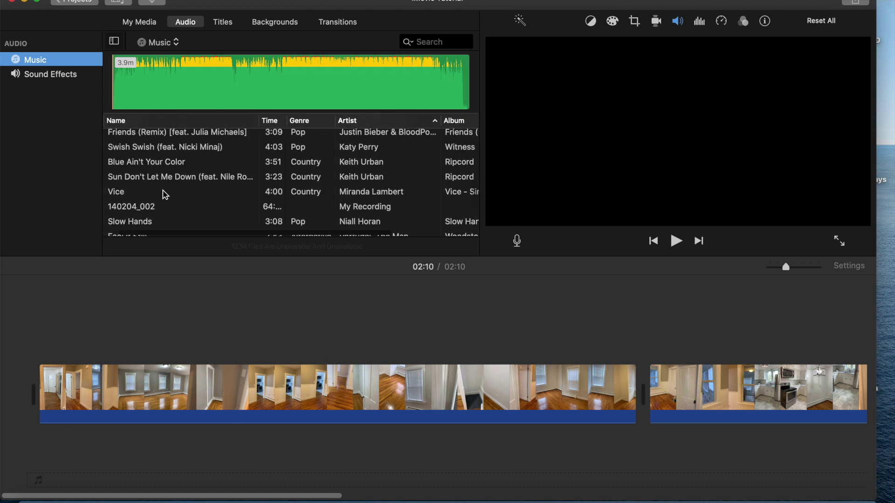
scroll(139, 191, "right", 2)
scroll(180, 166, "up", 1)
scroll(179, 167, "up", 2)
scroll(179, 167, "left", 2)
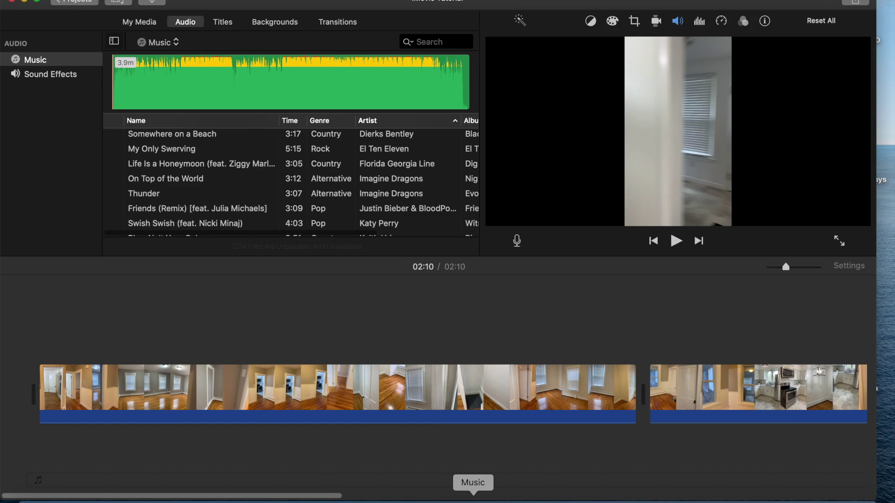
Step: Switch to the Music app, preview I Dare You from the iTunes Store's top songs and lower the sound volume
left_click(473, 497)
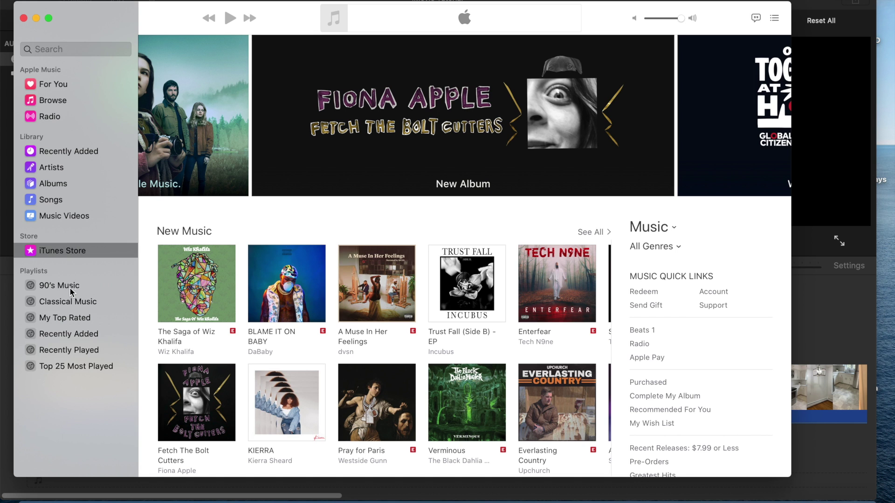
scroll(289, 280, "down", 5)
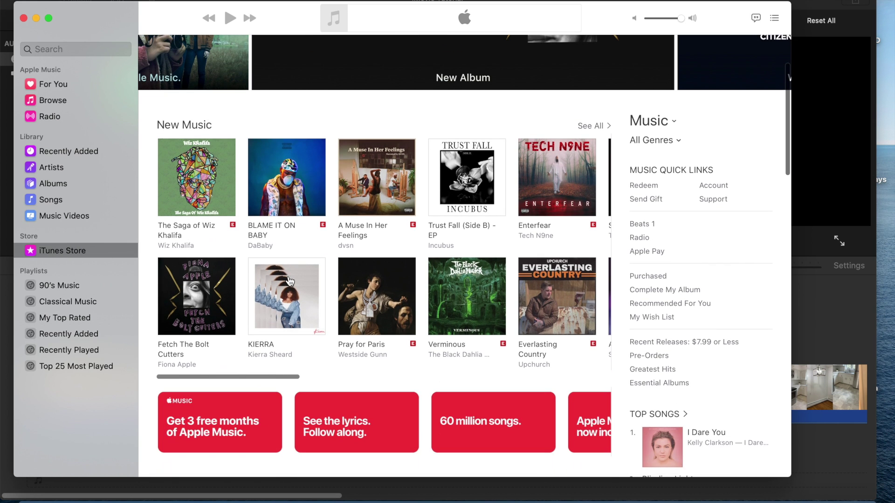
scroll(289, 280, "down", 10)
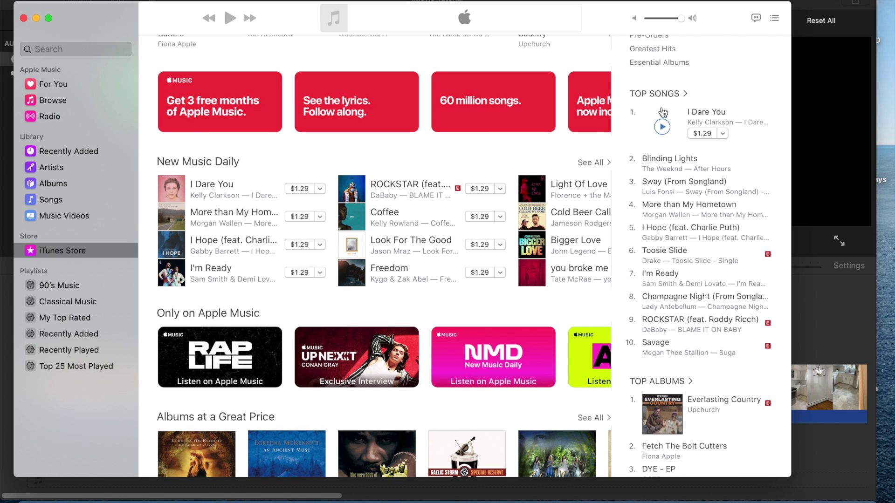
left_click(665, 133)
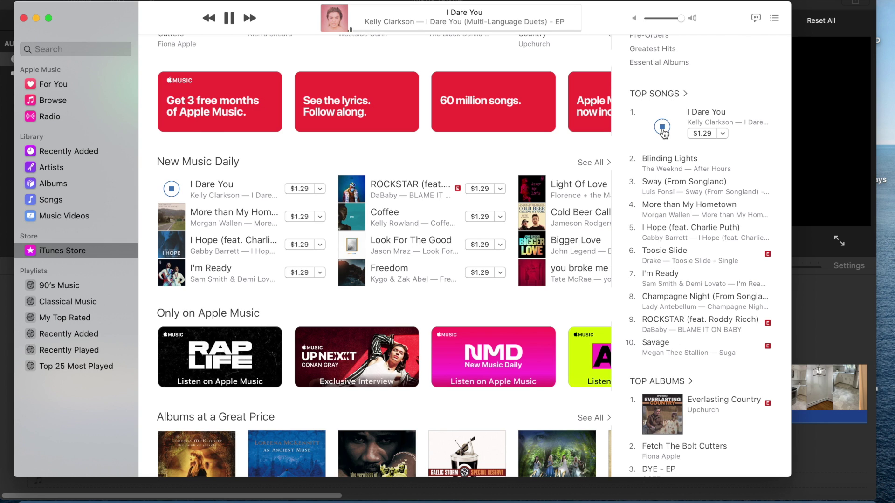
key("XF86AudioLowerVolume")
key("XF86AudioLowerVolume")
key("XF86AudioLowerVolume")
key("XF86AudioLowerVolume")
key("XF86AudioLowerVolume")
Step: Preview the top songs Blinding Lights, Sway (From Songland) and More than My Hometown
left_click(632, 164)
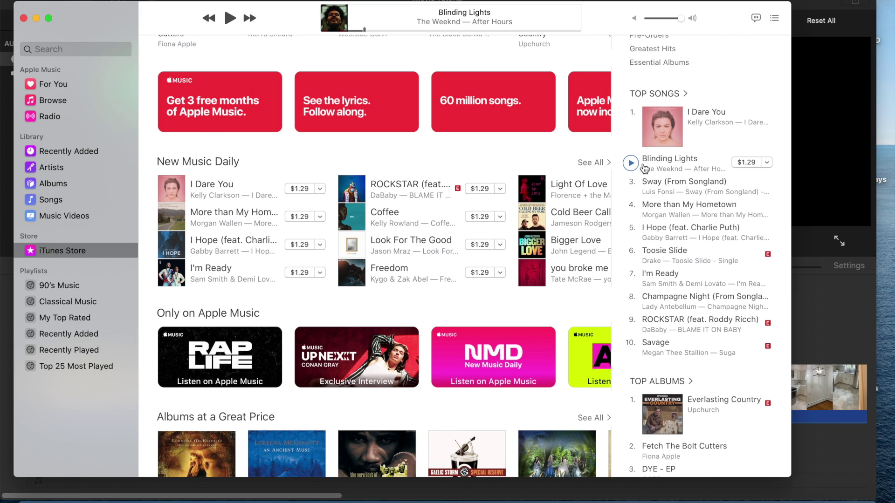
left_click(634, 188)
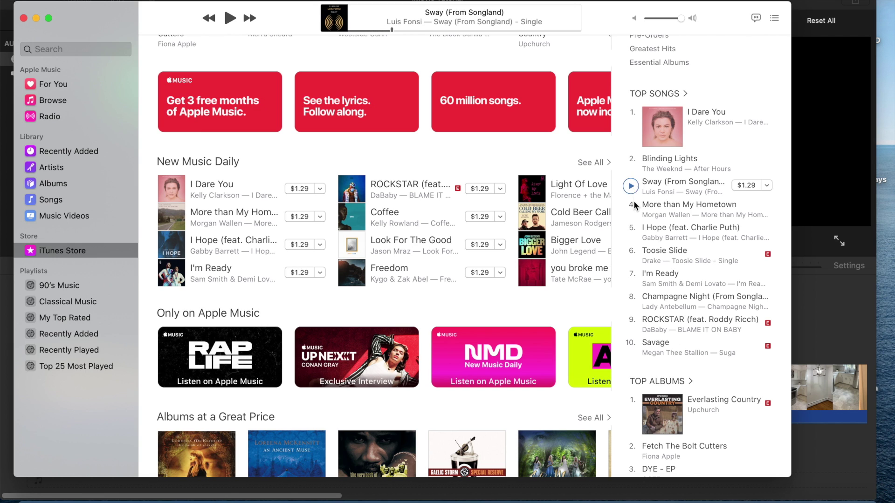
left_click(631, 210)
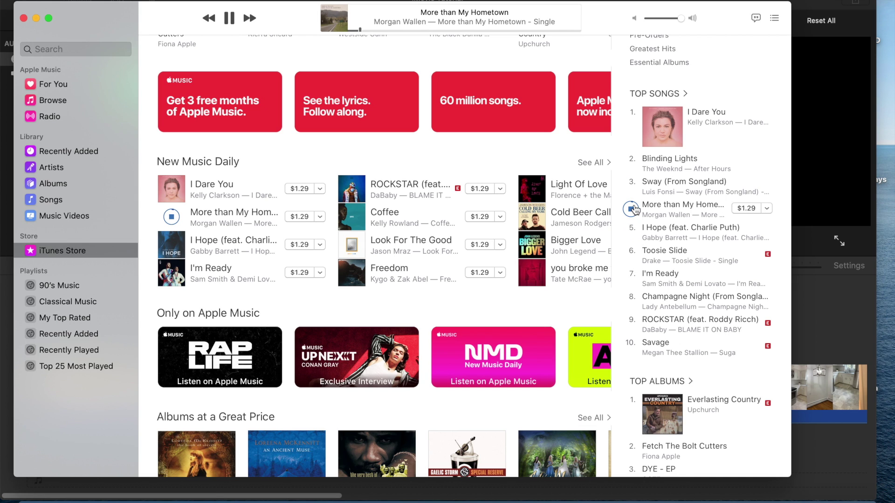
left_click(632, 208)
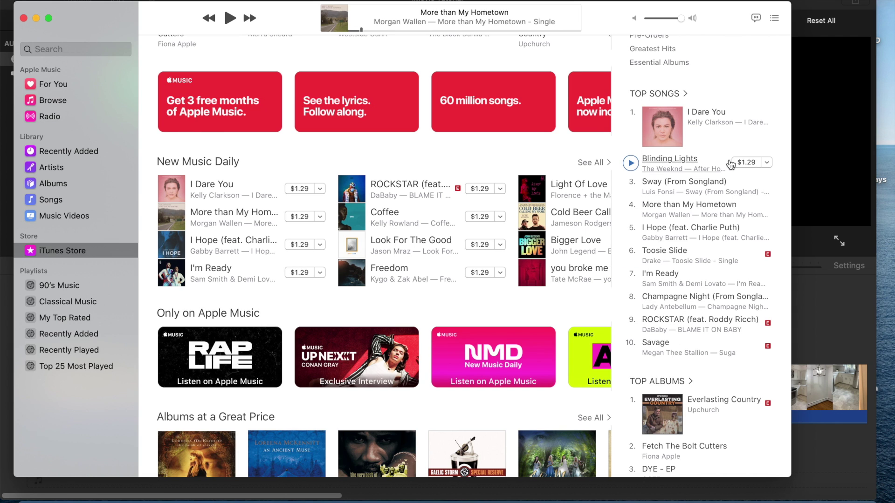
Step: Buy the song Blinding Lights for $1.29, entering the Apple ID password to authorize the purchase
left_click(757, 166)
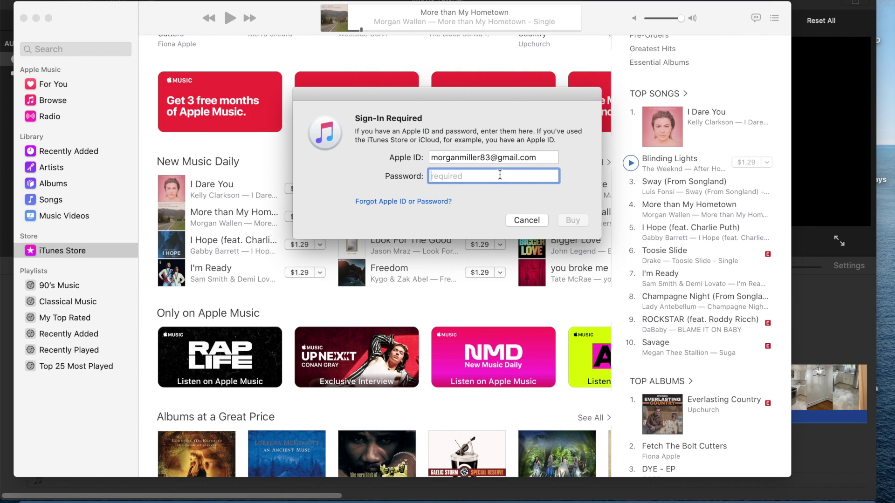
type("•")
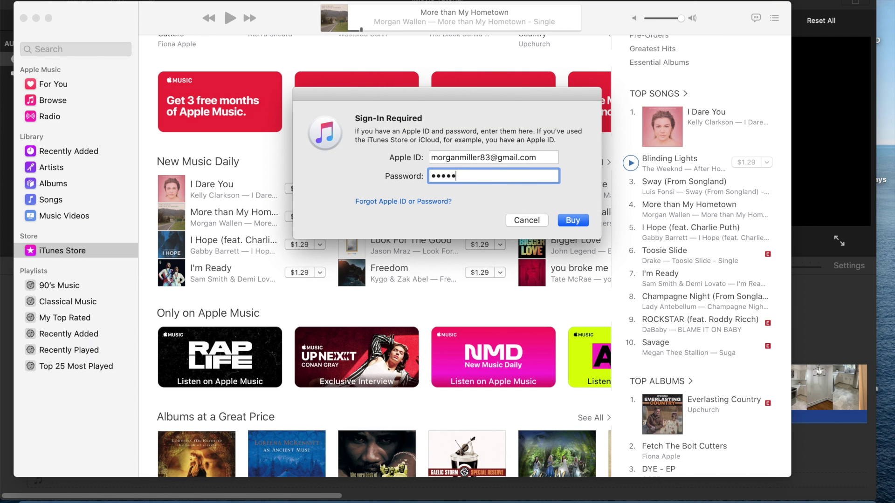
type("•••••••••••")
key("Return")
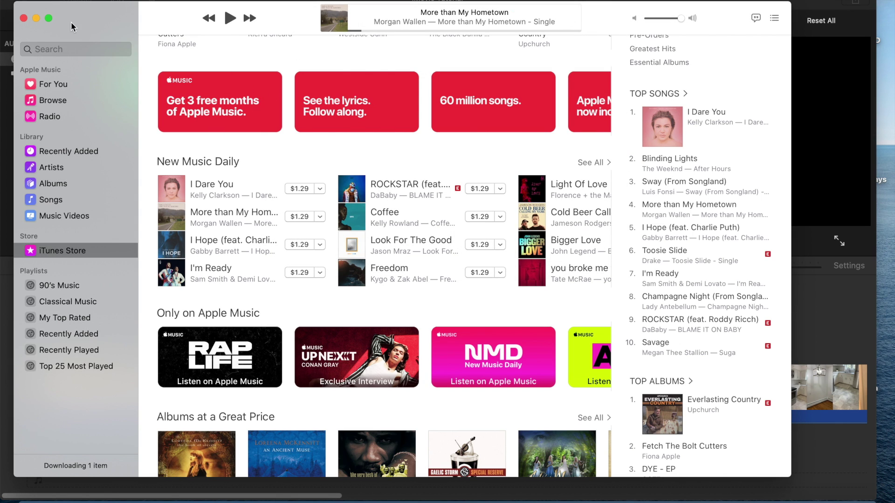
Step: Return to iMovie, reload the music library and look through it for the purchased song Blinding Lights
left_click(36, 19)
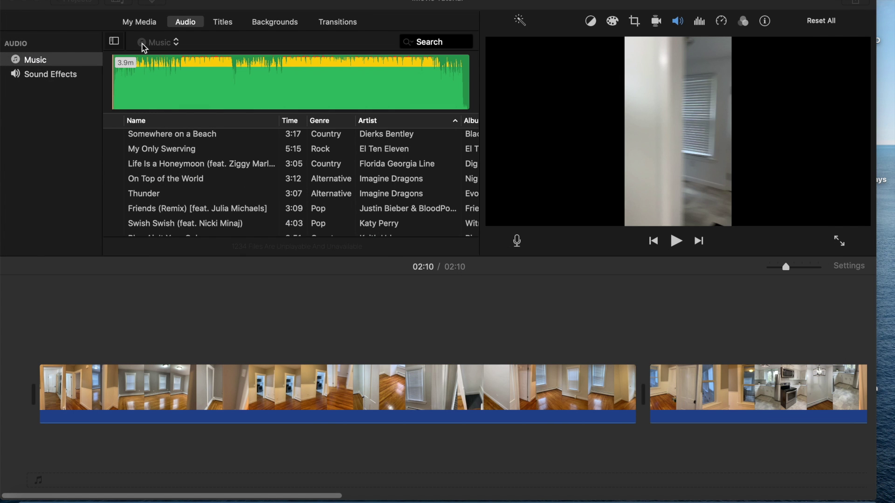
left_click(44, 75)
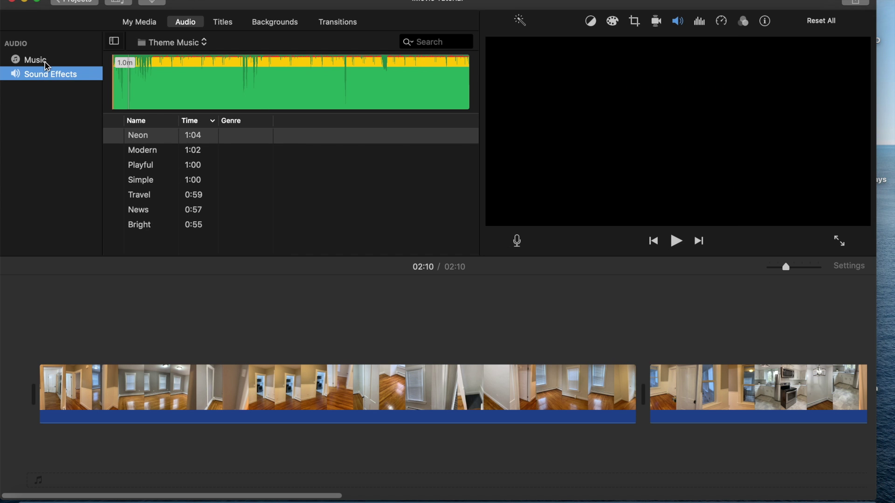
left_click(46, 62)
scroll(219, 177, "down", 5)
scroll(222, 177, "up", 10)
scroll(224, 152, "right", 2)
scroll(222, 157, "left", 2)
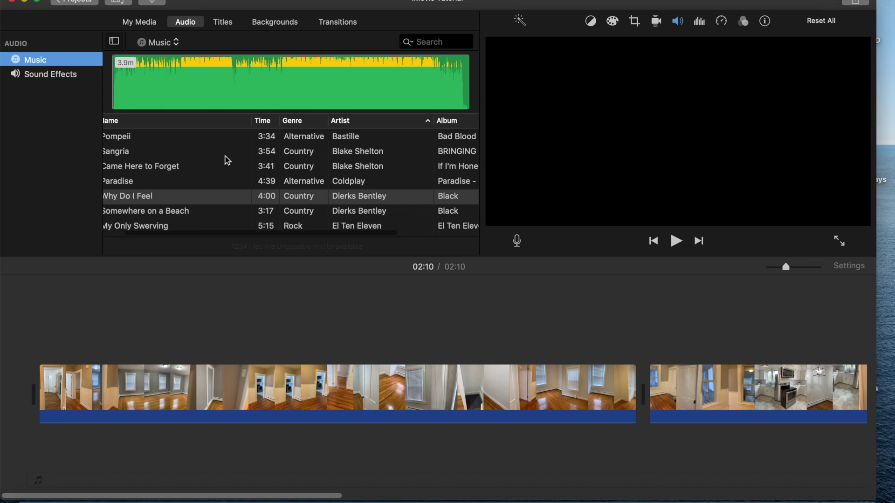
scroll(227, 167, "down", 4)
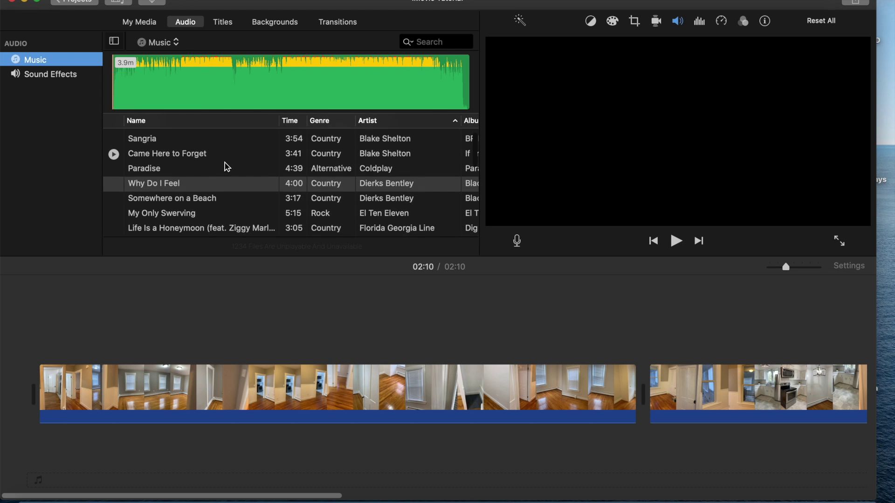
scroll(227, 166, "down", 8)
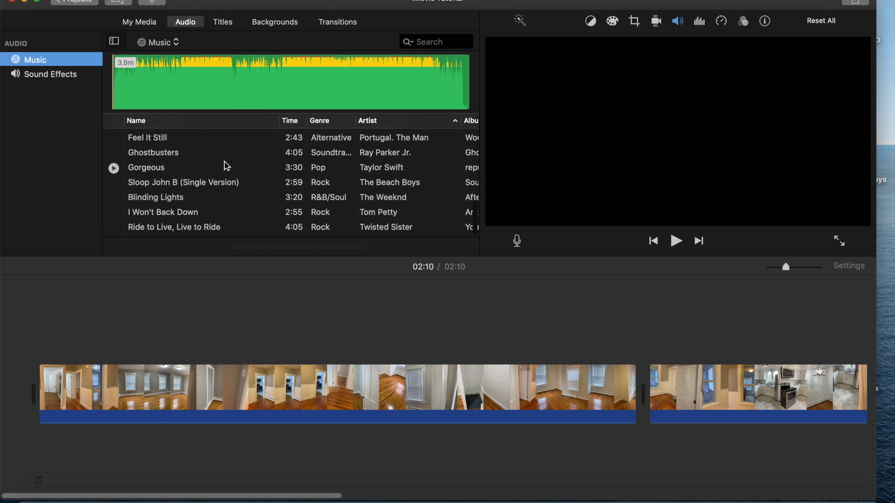
Step: Add the song Blinding Lights as background music below the video clips, starting at the beginning of the timeline
left_click(182, 203)
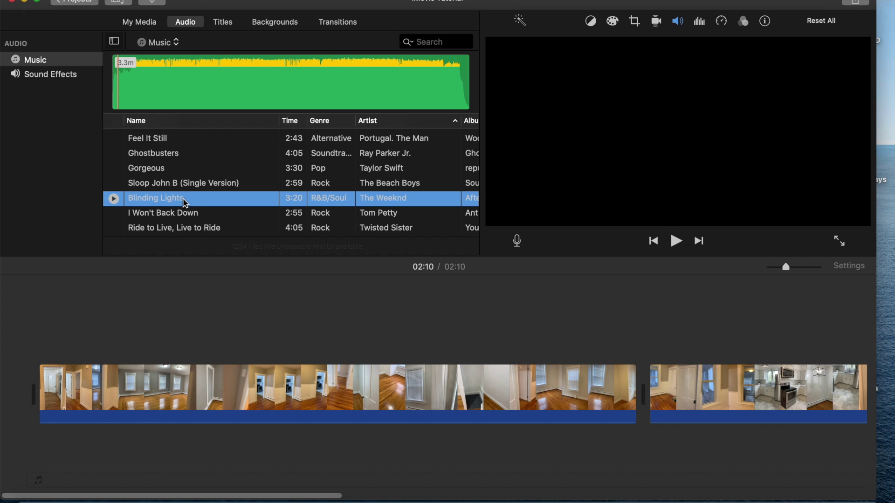
left_click(190, 72)
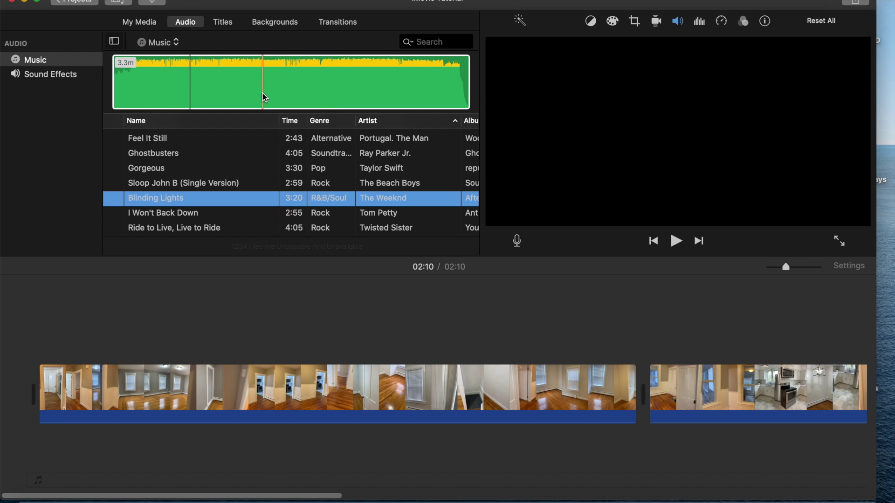
left_click_drag(252, 189, 51, 449)
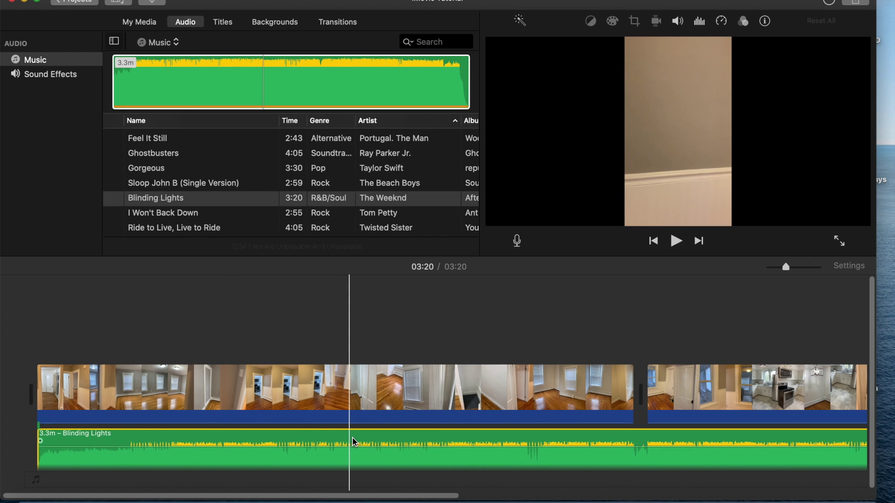
Step: Trim the end of the Blinding Lights track to about 2.1 minutes so it stops just past the last video clip
scroll(353, 442, "right", 10)
scroll(353, 441, "right", 5)
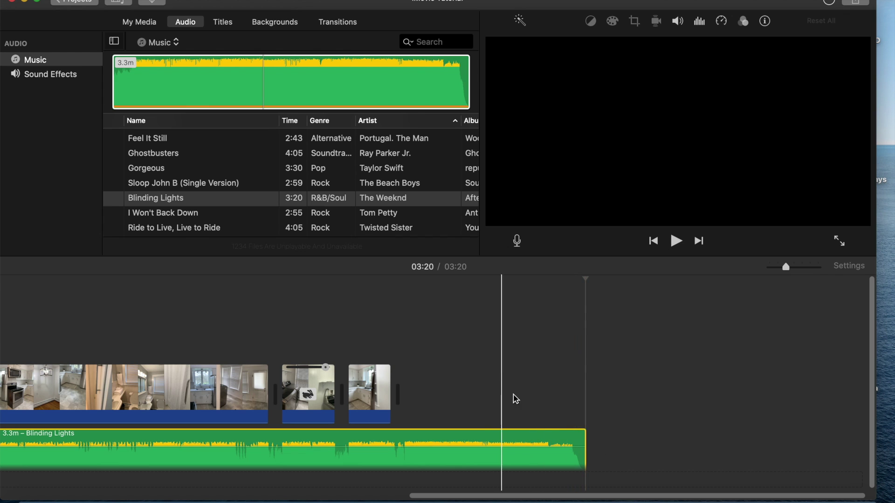
left_click(551, 444)
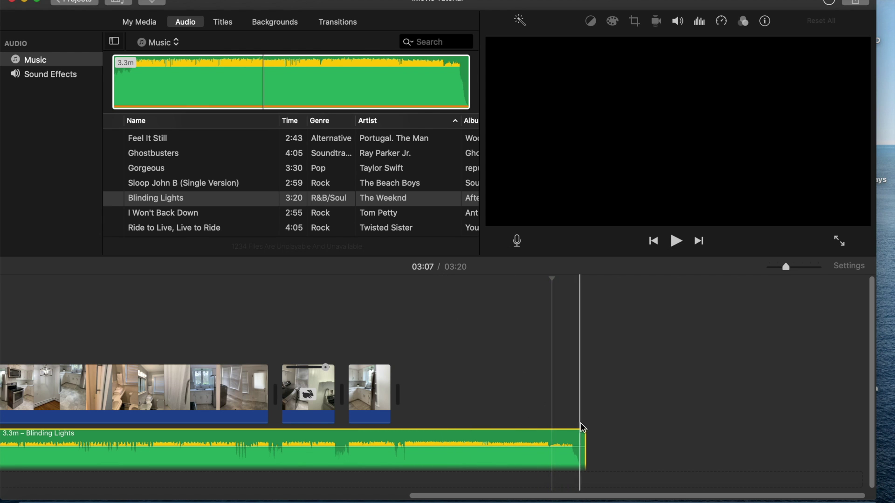
left_click(360, 387)
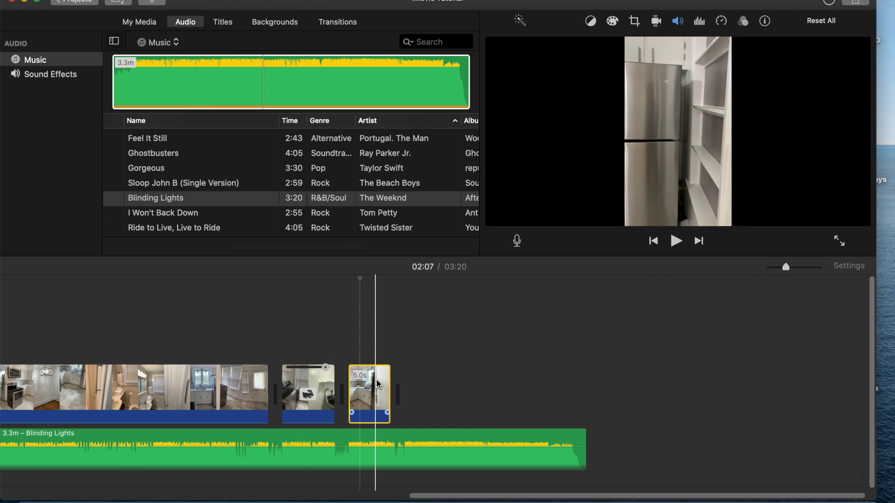
left_click(382, 360)
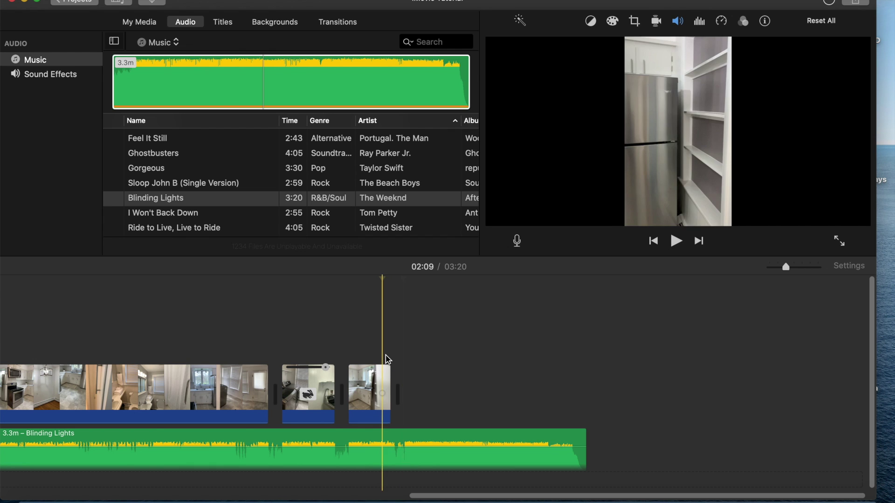
scroll(492, 405, "left", 1)
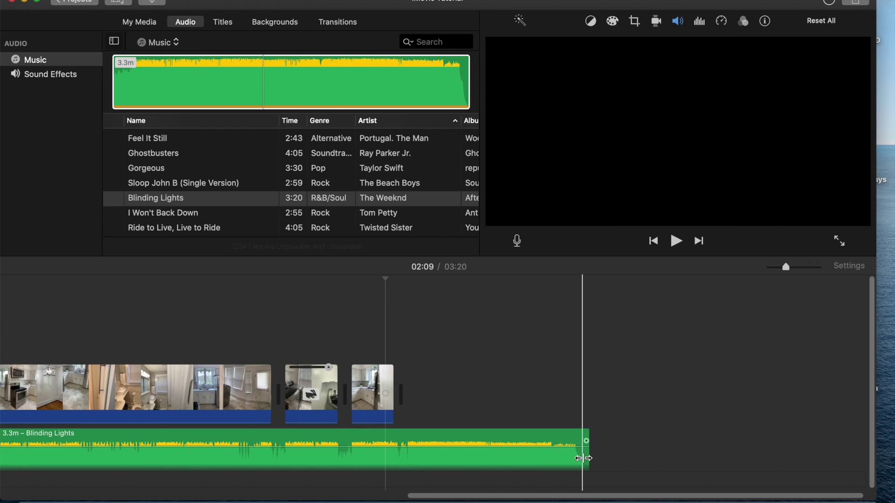
left_click_drag(588, 457, 394, 441)
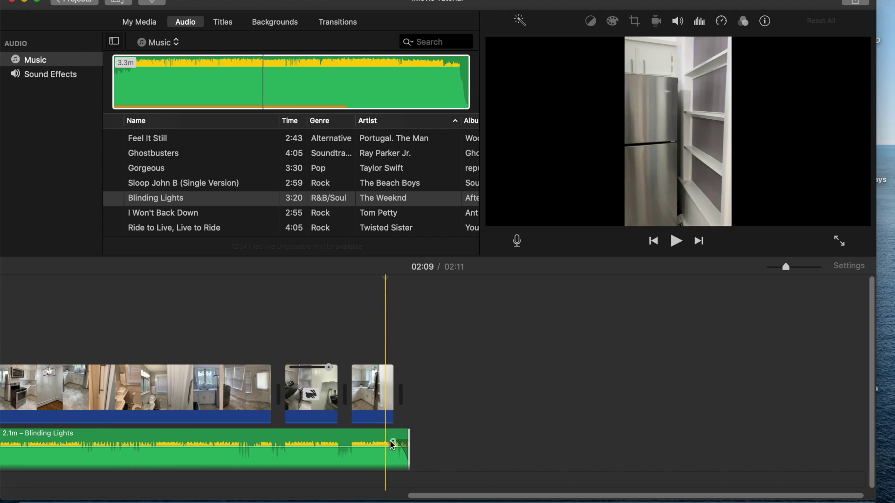
Step: Give the Blinding Lights track a gradual fade-out starting under the second-to-last clip and a gradual fade-in at its beginning
left_click_drag(393, 441, 293, 421)
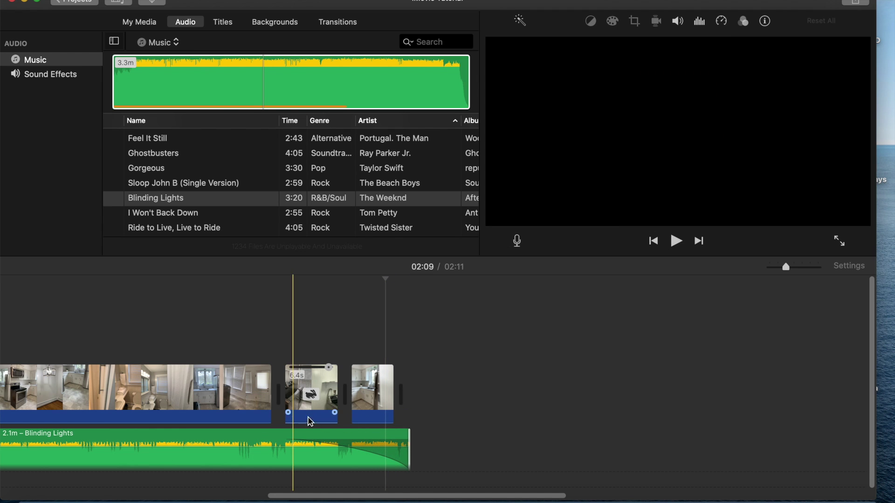
scroll(346, 398, "left", 15)
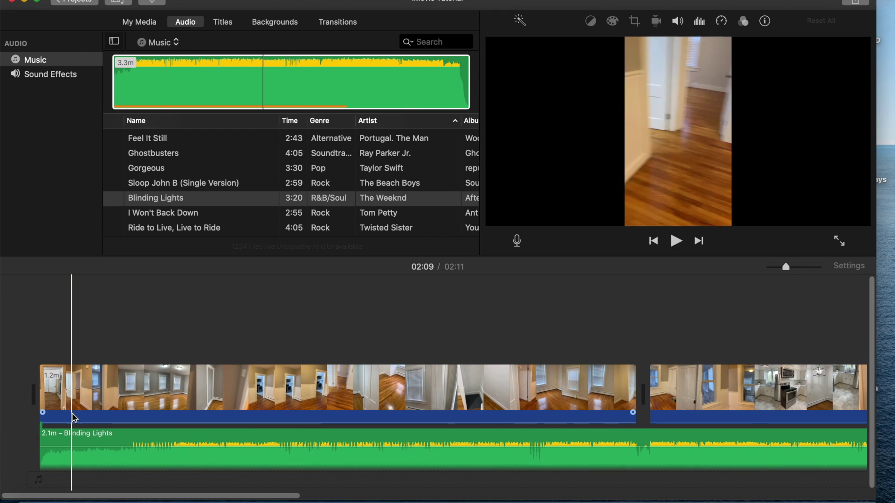
left_click(43, 449)
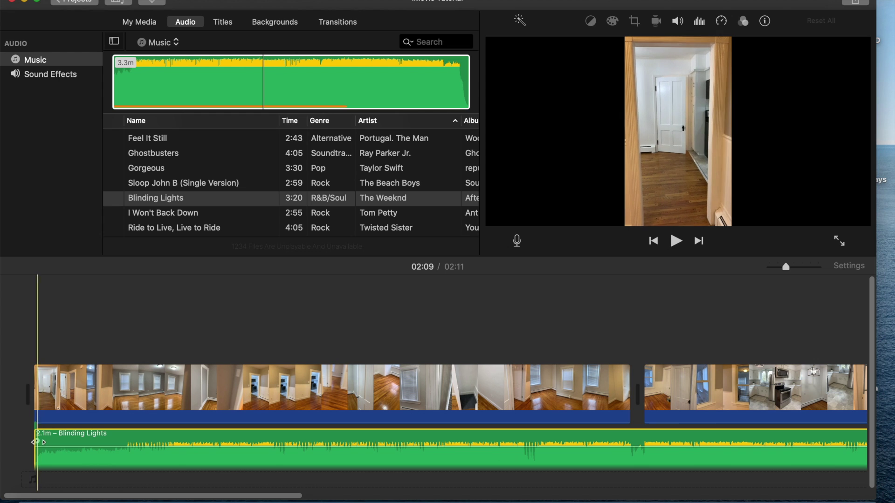
left_click_drag(38, 441, 149, 434)
Step: Play the project from the beginning for about 22 seconds to hear the music's fade-in, and stop playback
left_click(26, 381)
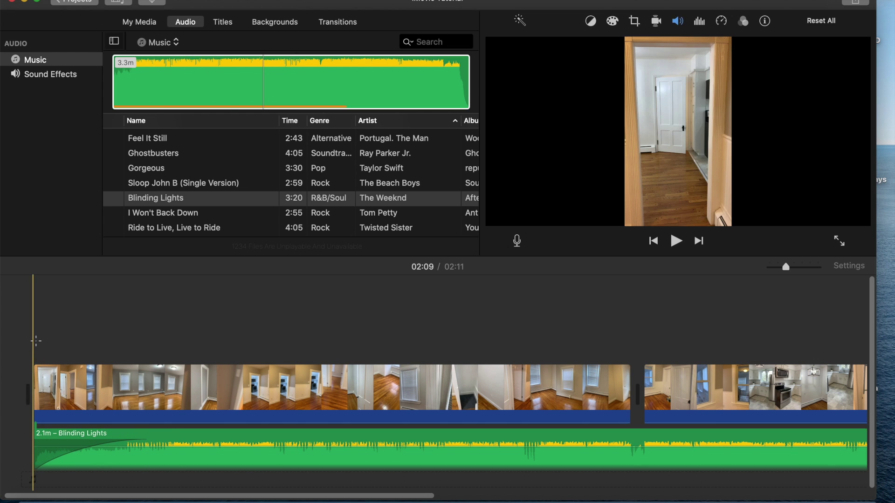
left_click(677, 242)
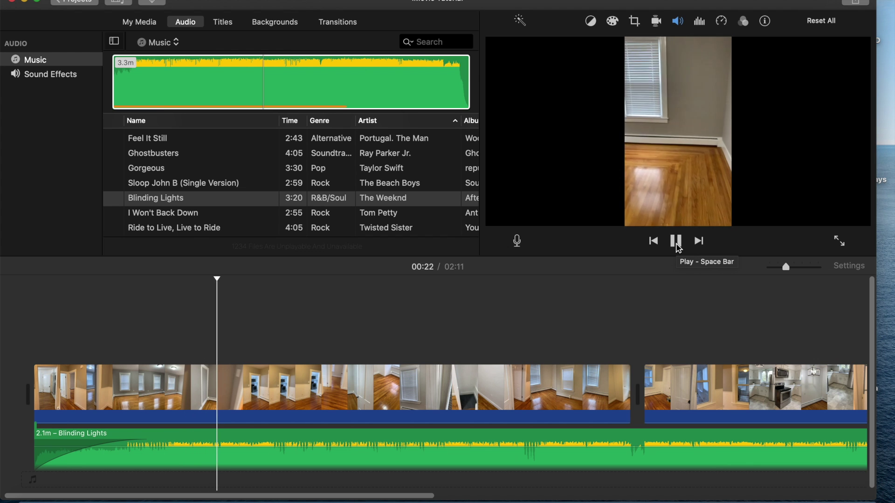
left_click(676, 242)
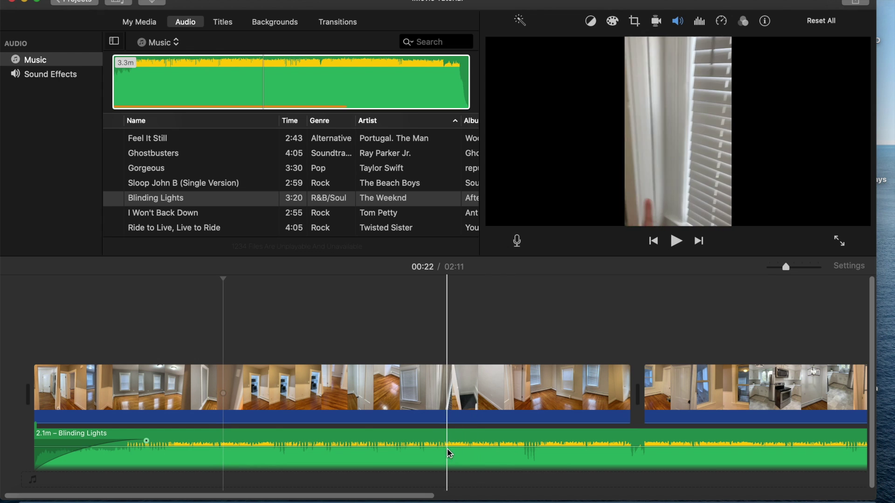
Step: Lower the volume of the whole Blinding Lights track and play the video from the current position to check the level
left_click_drag(448, 448, 449, 451)
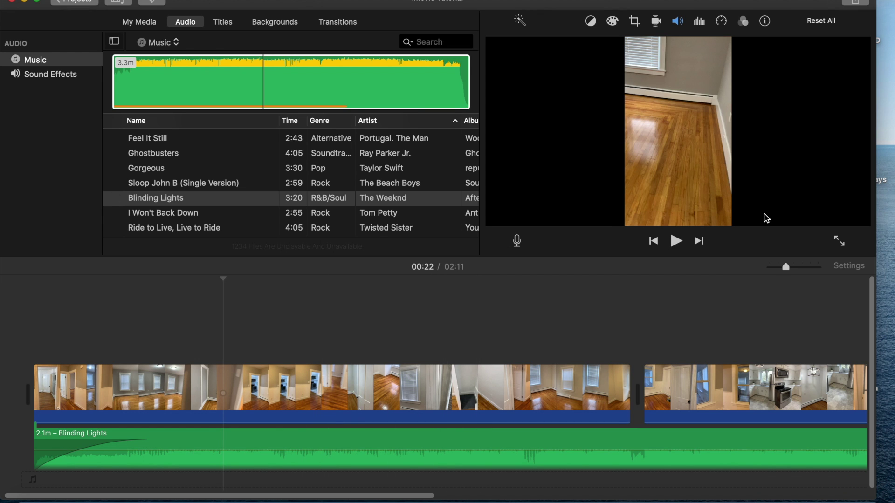
left_click(680, 242)
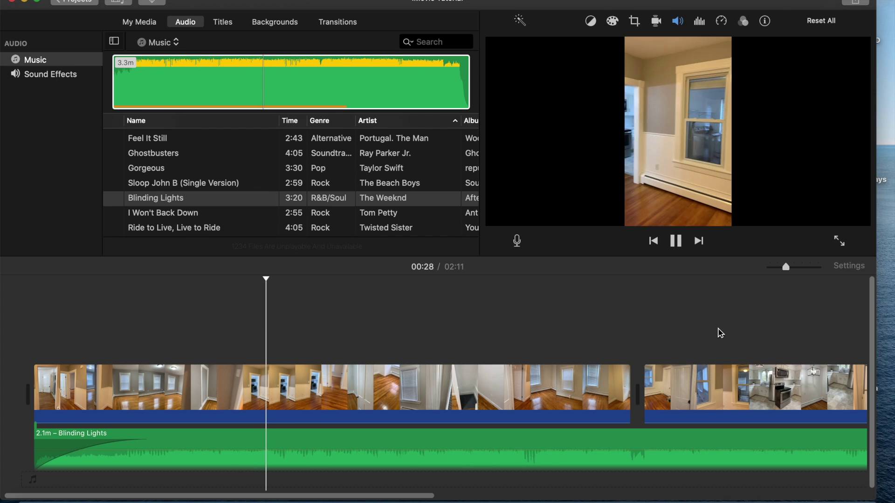
scroll(721, 333, "right", 5)
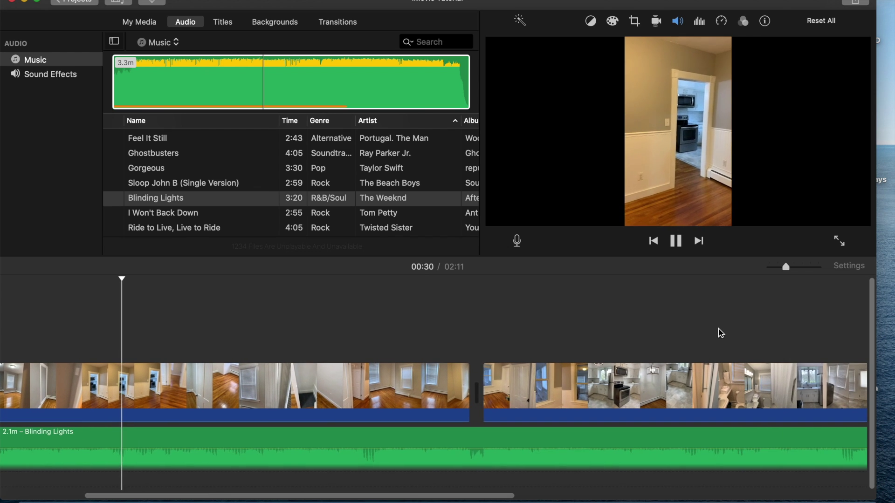
scroll(545, 378, "right", 6)
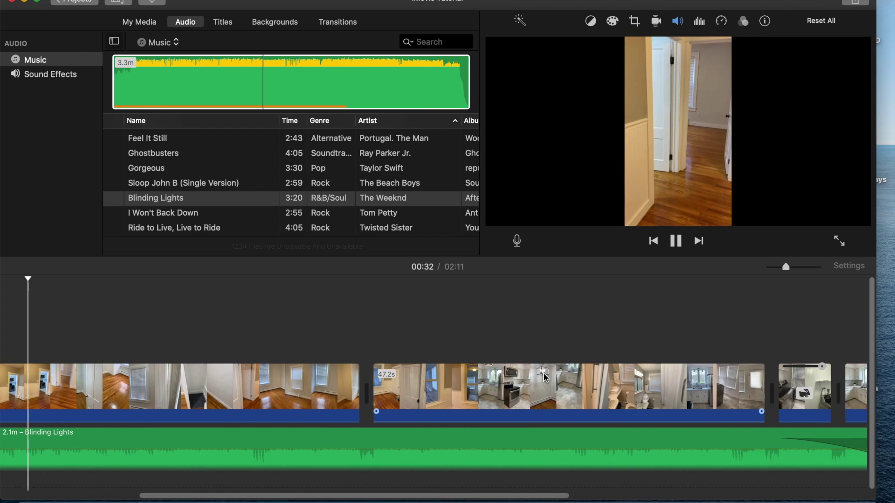